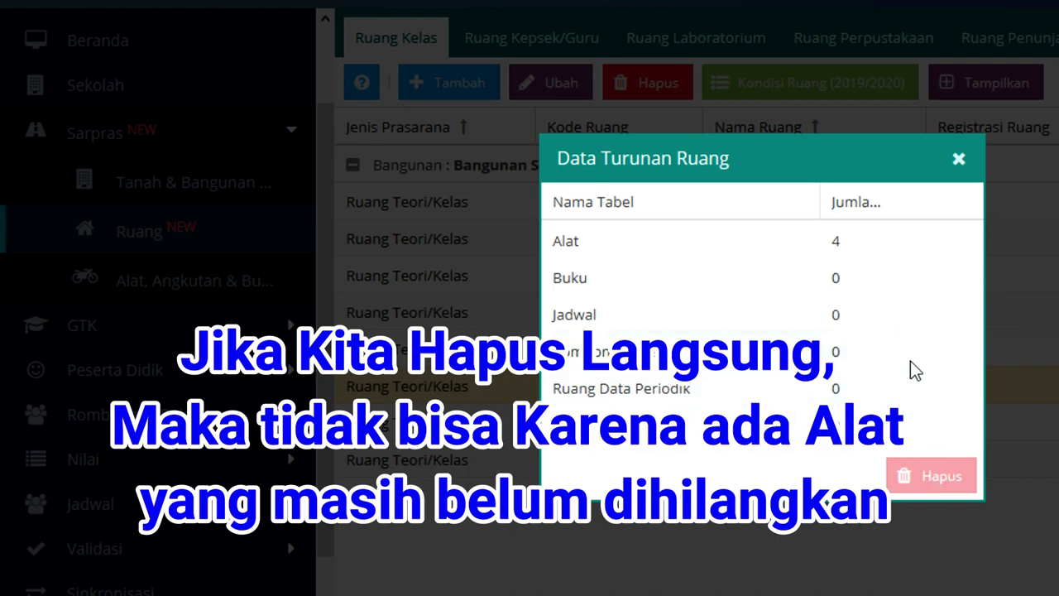
- Close the Data Turunan Ruang dialog and list the Alat records under Alat, Angkutan & Buku for Ruang Kelas 9.B
left_click(958, 159)
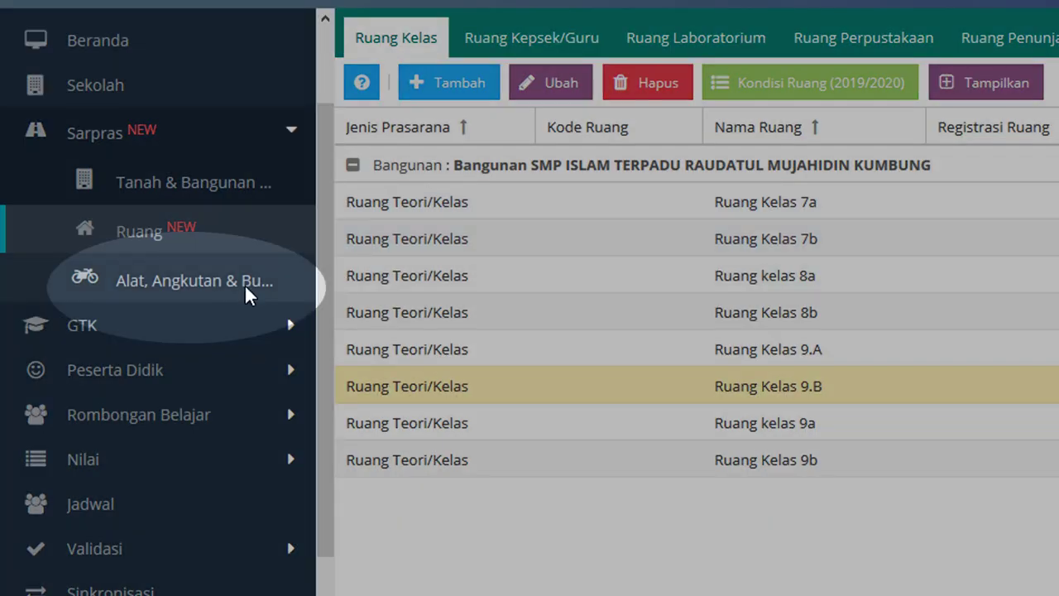
left_click(194, 285)
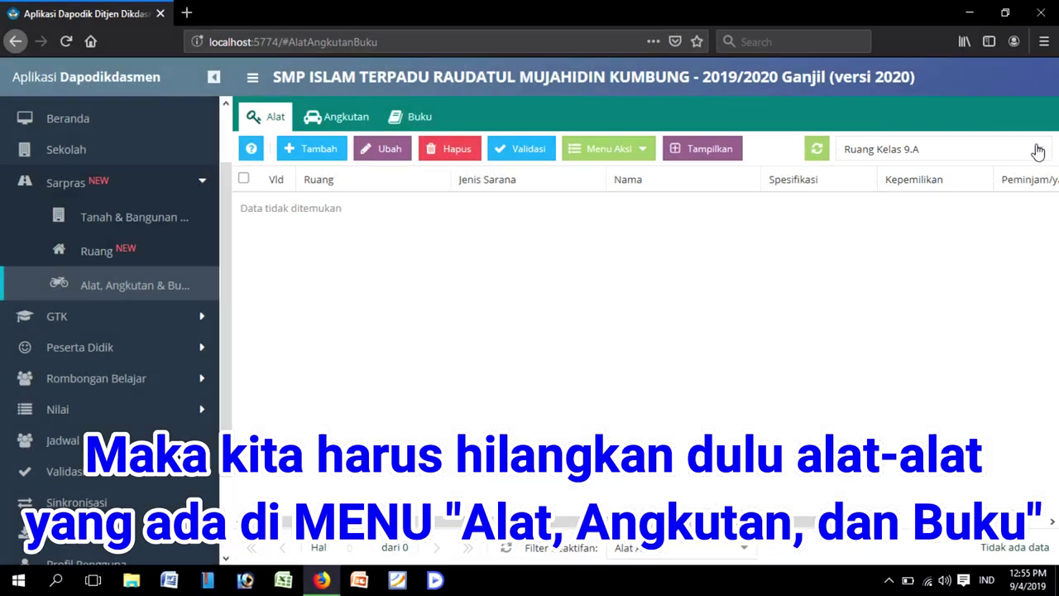
left_click(1036, 149)
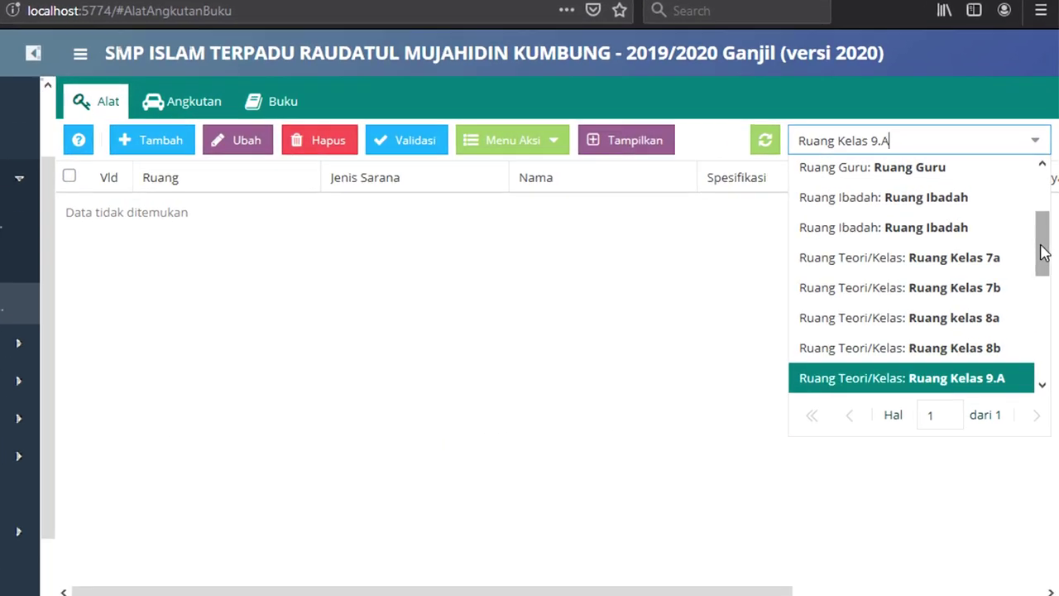
left_click_drag(1042, 252, 1039, 305)
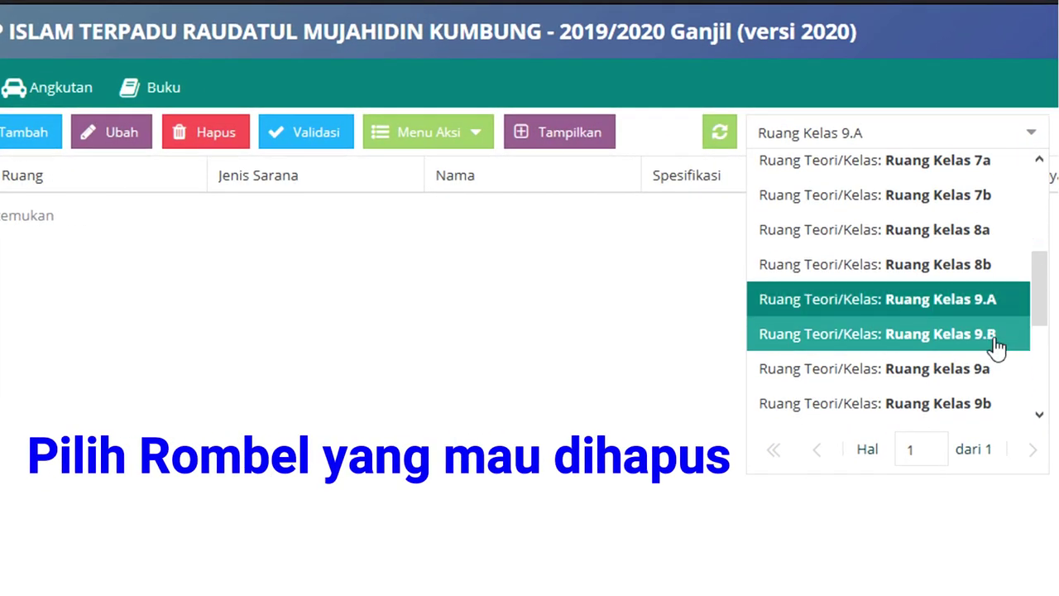
left_click(1006, 325)
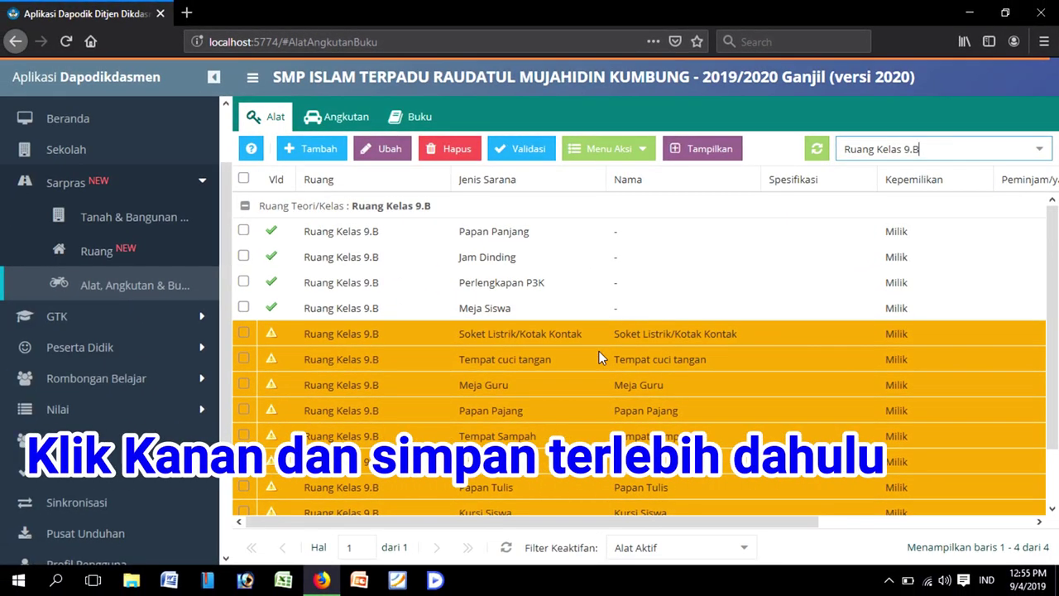
- Save the unsaved orange-highlighted equipment rows of Ruang Kelas 9.B
right_click(599, 352)
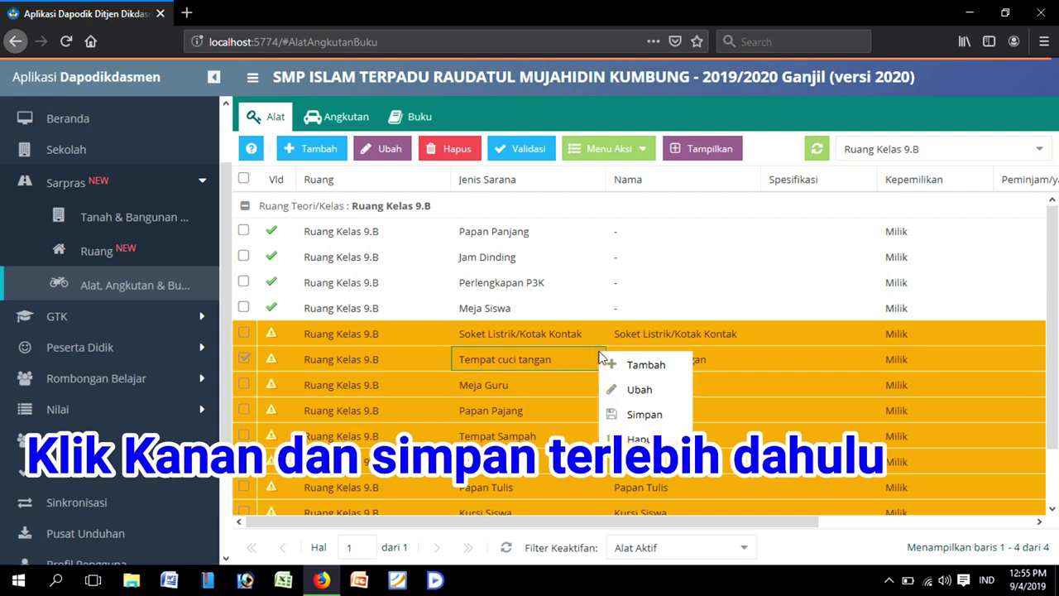
left_click(641, 414)
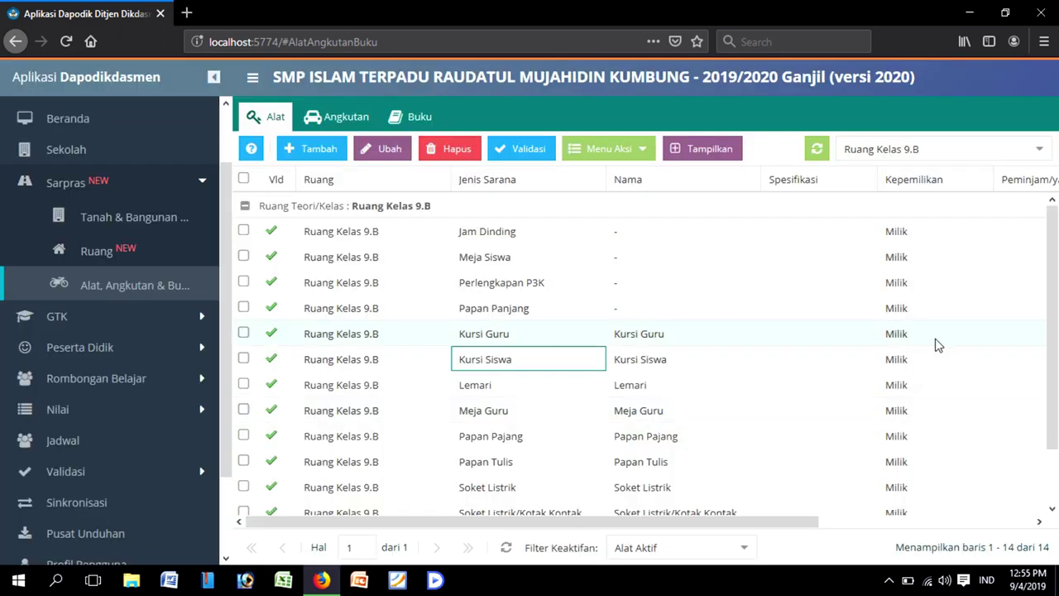
scroll(1050, 259, "down", 2)
scroll(1050, 259, "up", 2)
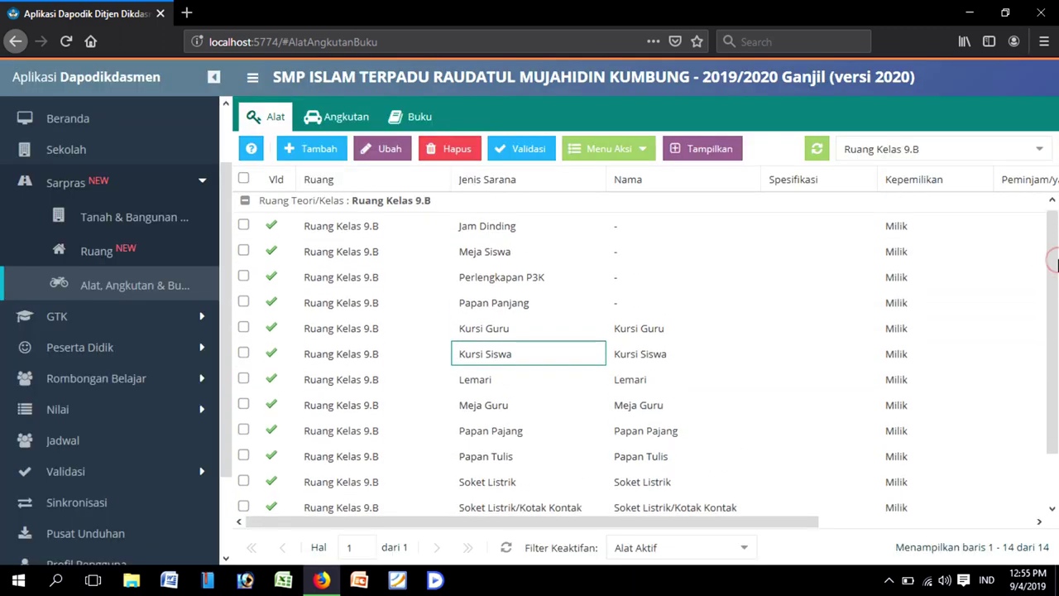
- Write off the Jam Dinding record with Hapus Pembukuan, using reason Koreksi Data and date 04/09/2019, and save it
left_click(578, 227)
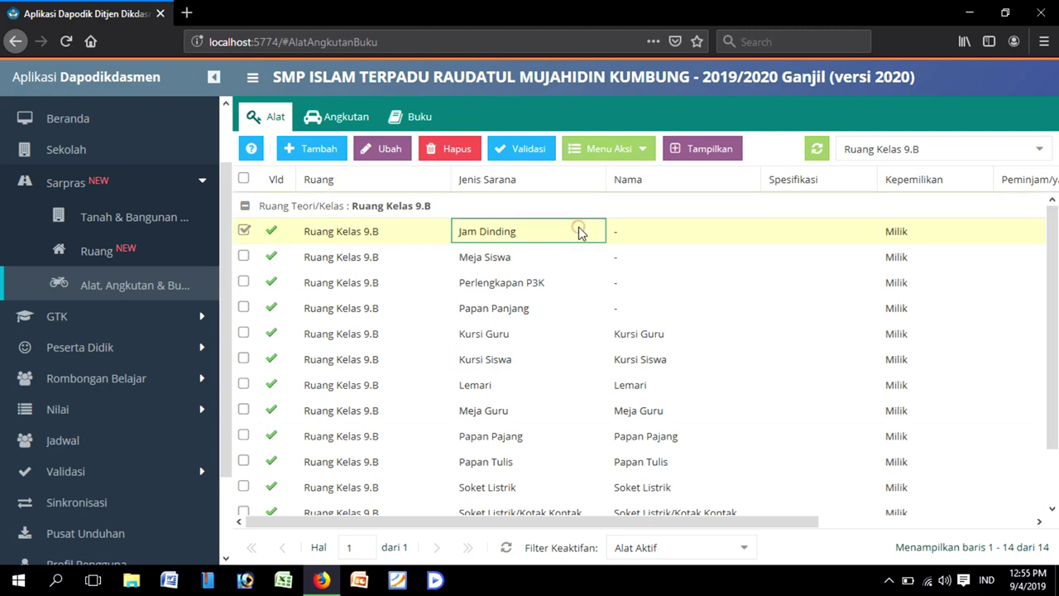
left_click(643, 153)
left_click(629, 224)
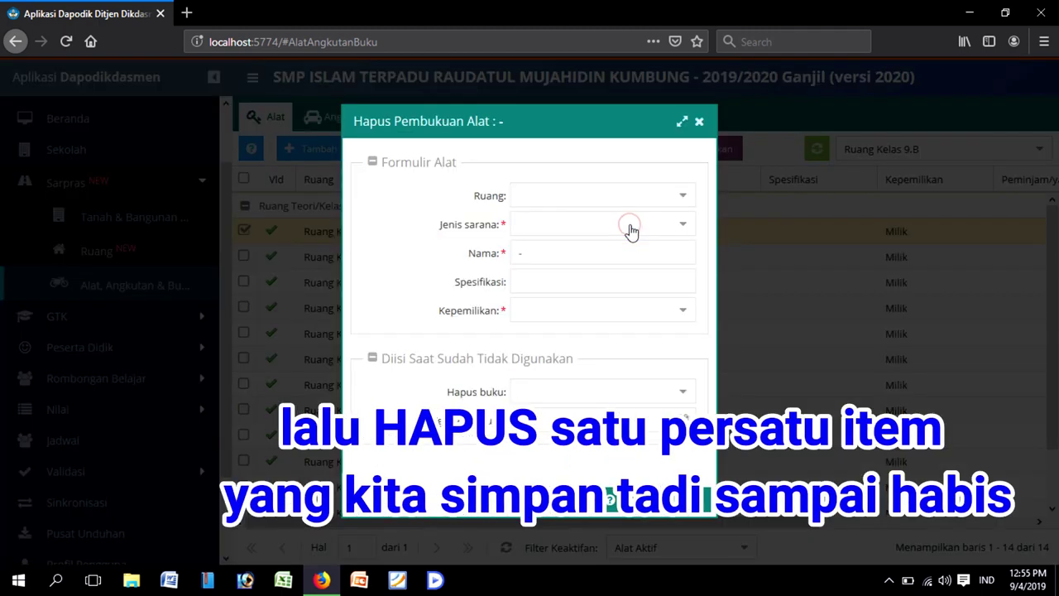
left_click(680, 391)
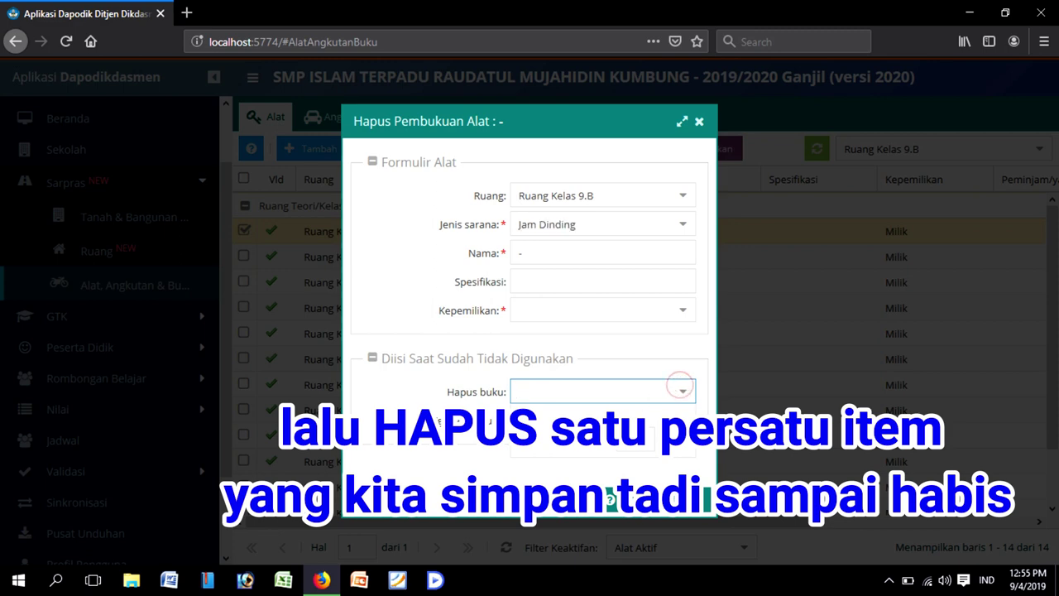
left_click(564, 508)
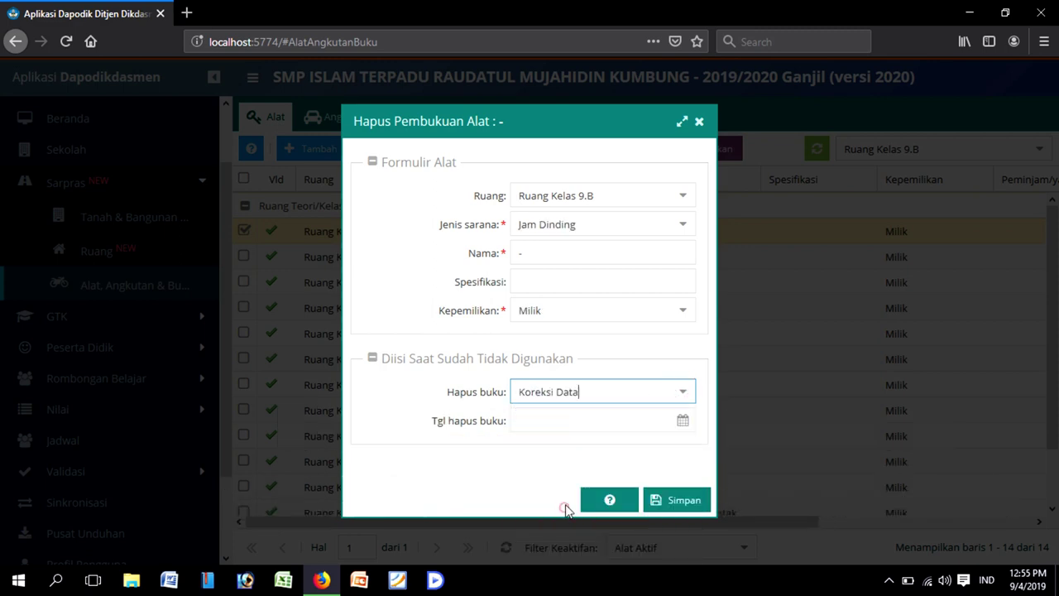
left_click(680, 424)
left_click(634, 222)
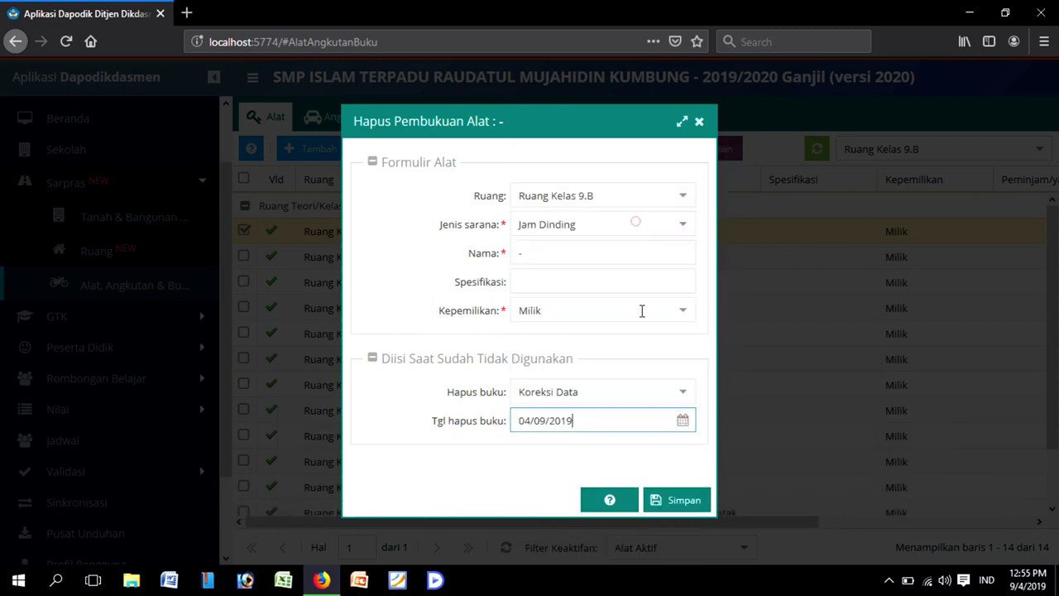
left_click(680, 498)
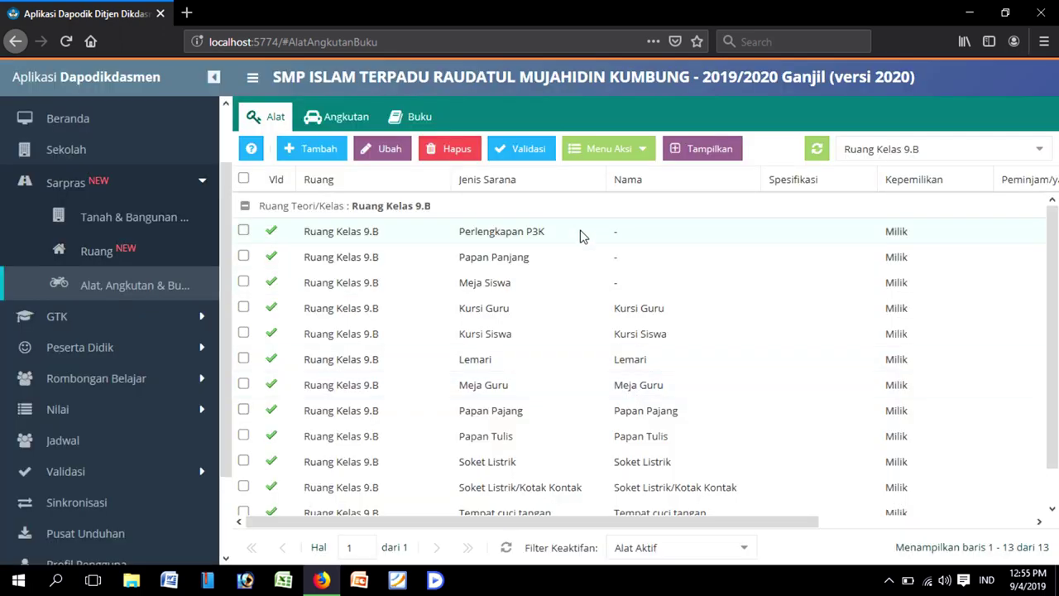
- Write off the Perlengkapan P3K record with Hapus Pembukuan, using reason Koreksi Data and date 04/09/2019, and save it
left_click(580, 233)
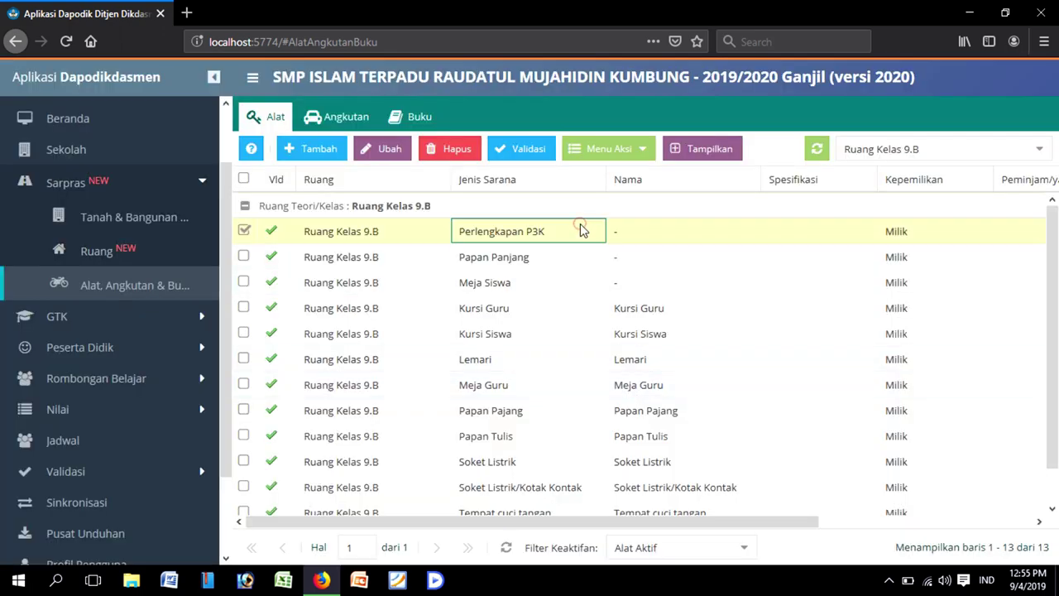
left_click(630, 148)
left_click(653, 225)
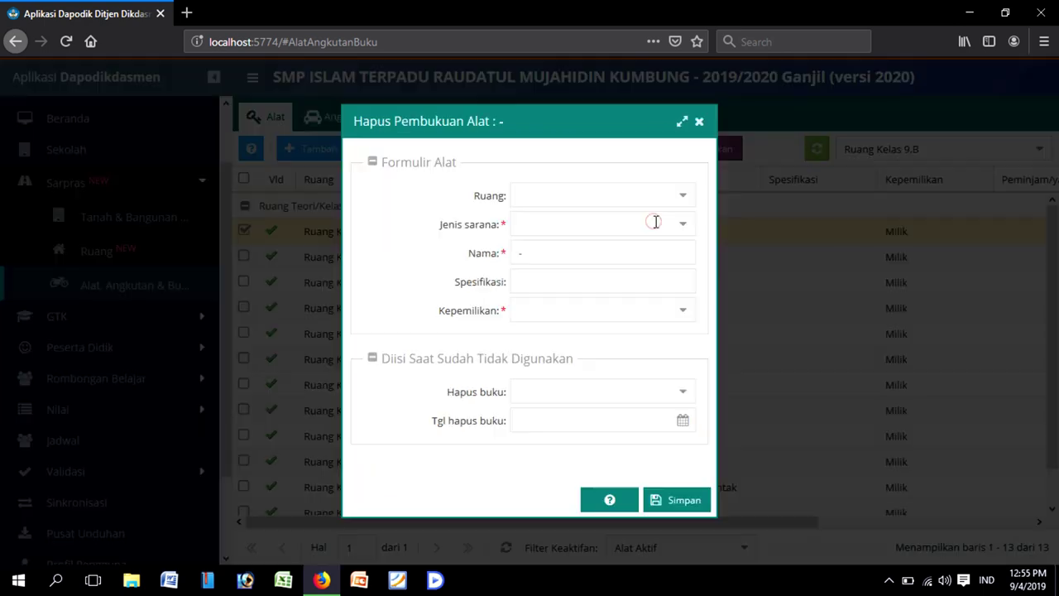
left_click(685, 392)
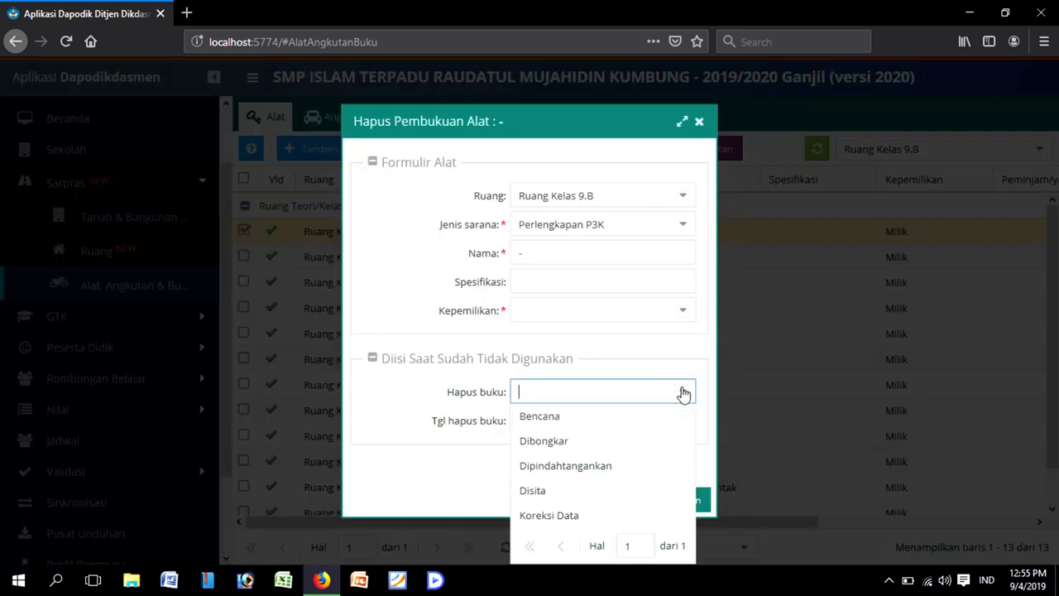
left_click(547, 513)
left_click(682, 422)
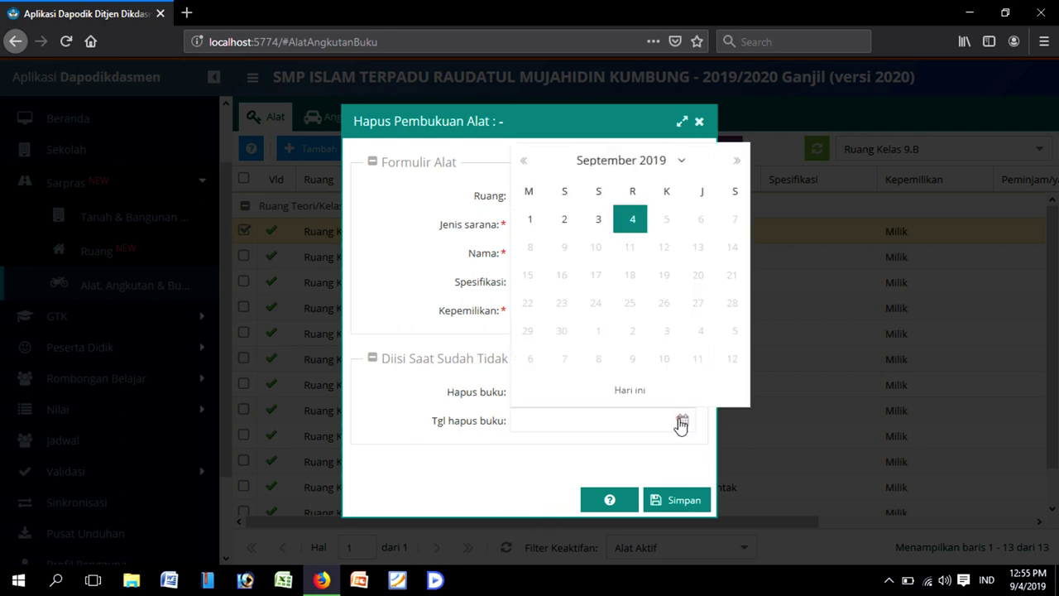
left_click(632, 220)
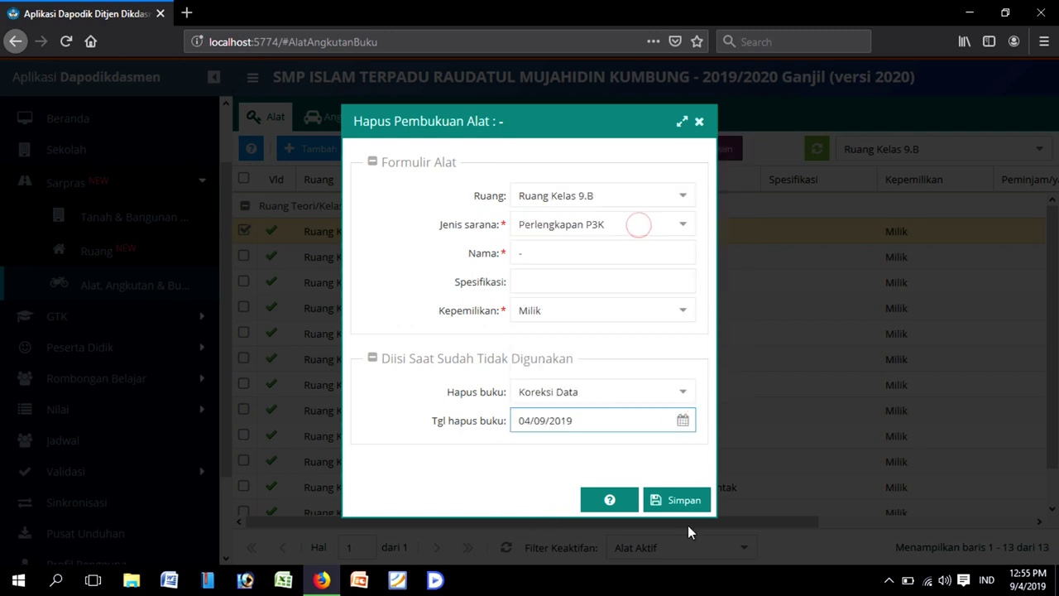
left_click(684, 501)
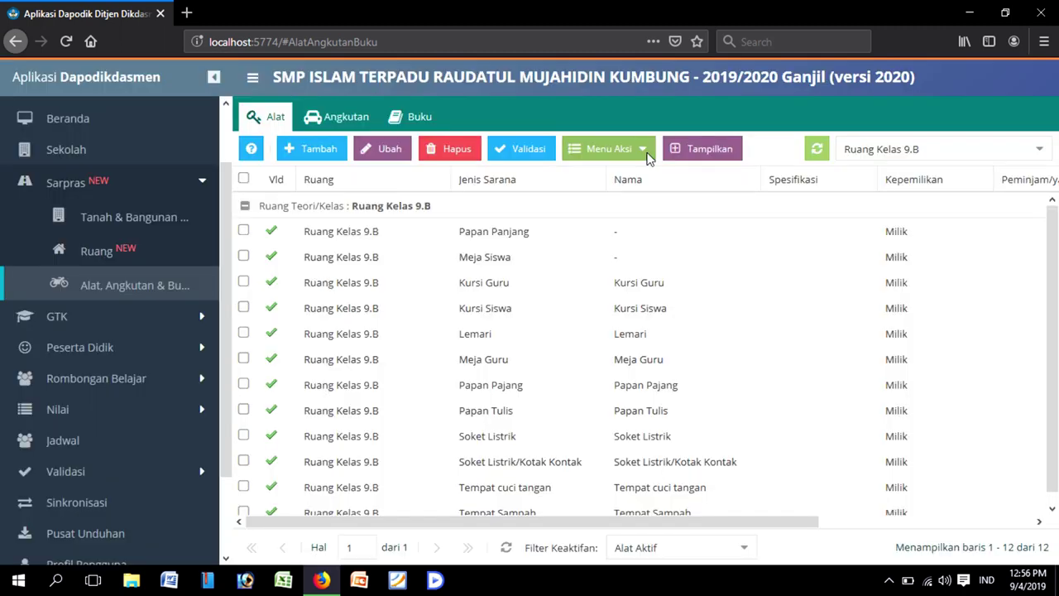
- Write off the Papan Panjang record with Hapus Pembukuan, using reason Koreksi Data and date 04/09/2019, and save it
left_click(646, 152)
left_click(637, 225)
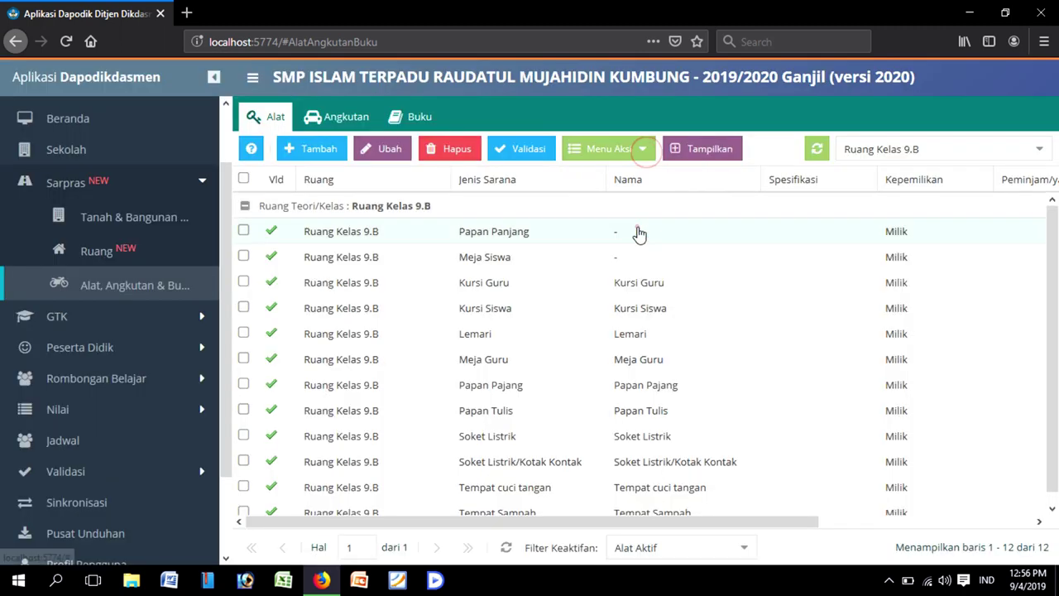
left_click(637, 232)
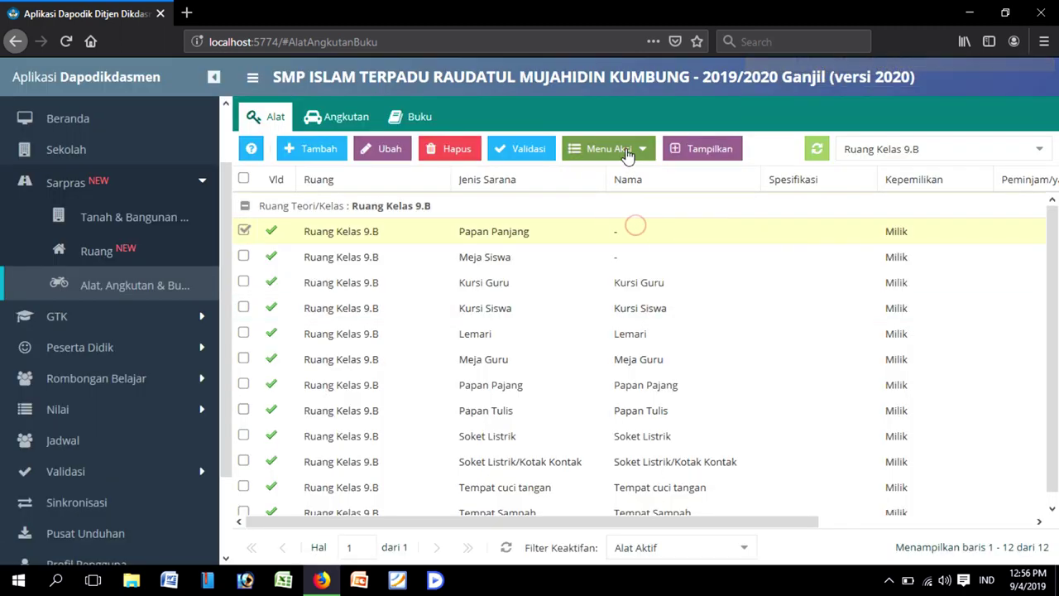
left_click(627, 149)
left_click(637, 224)
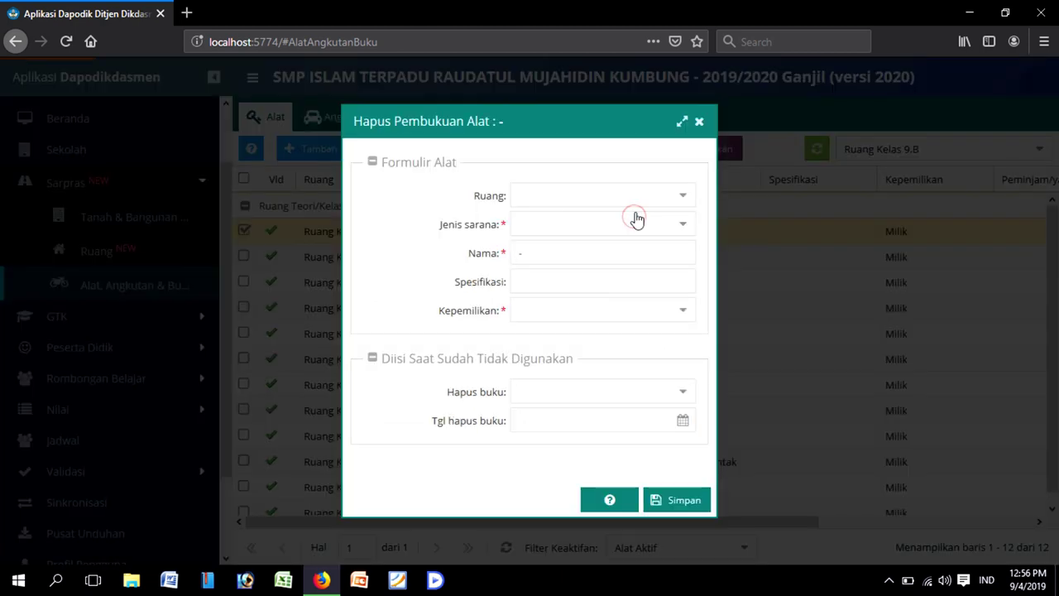
left_click(679, 395)
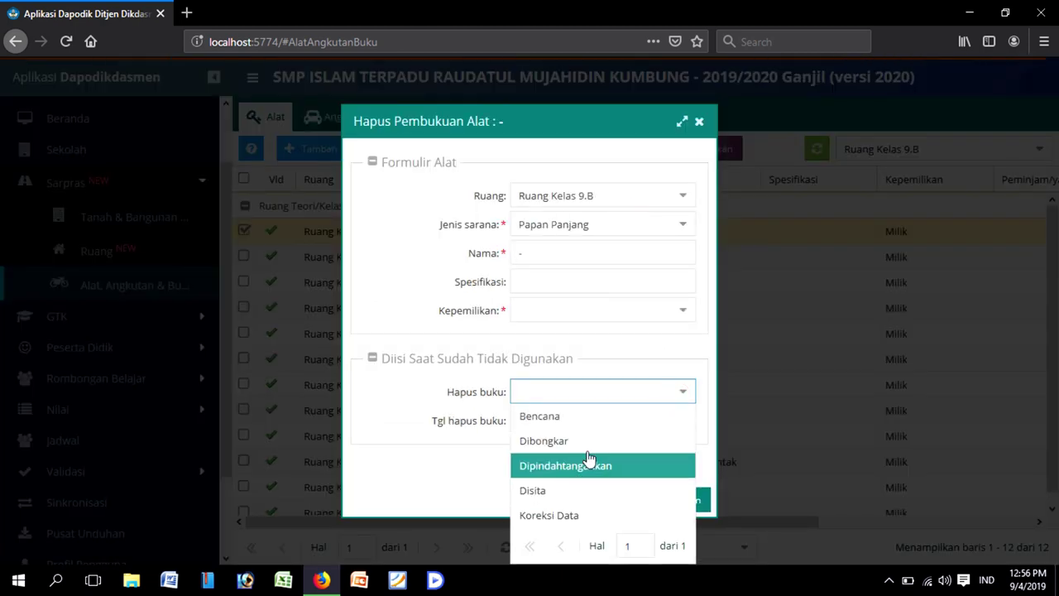
left_click(552, 514)
left_click(683, 422)
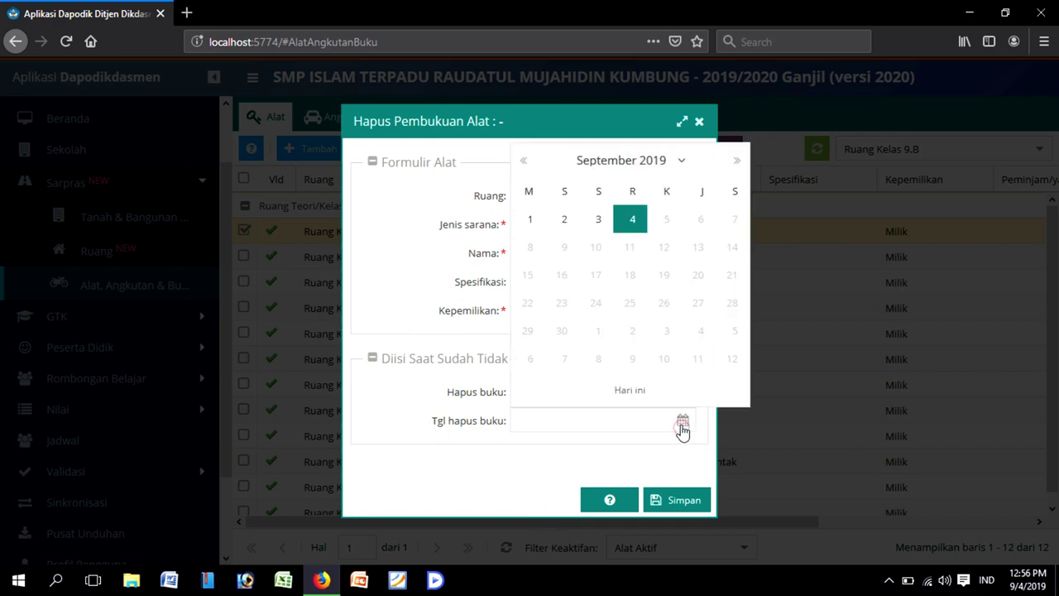
left_click(631, 220)
left_click(678, 501)
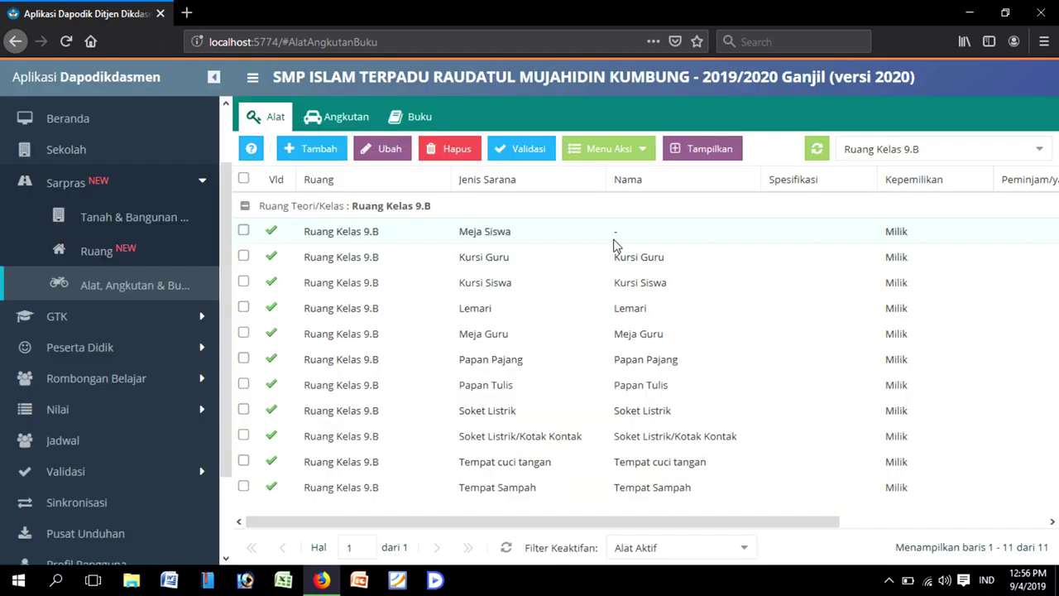
- Write off the Meja Siswa record with Hapus Pembukuan, using reason Koreksi Data and date 04/09/2019, and save it
double_click(614, 236)
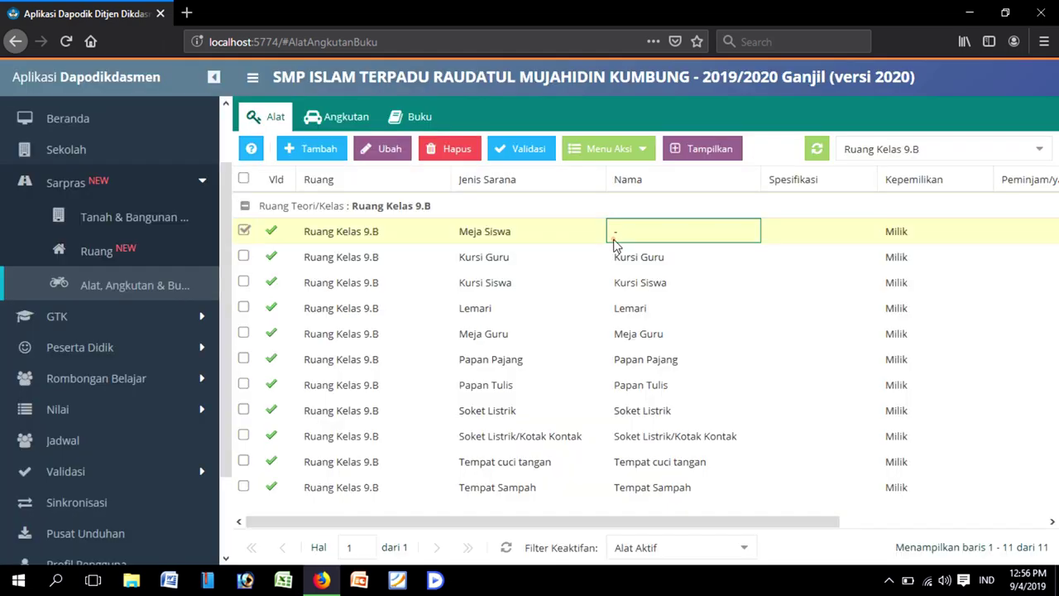
left_click(624, 153)
left_click(650, 221)
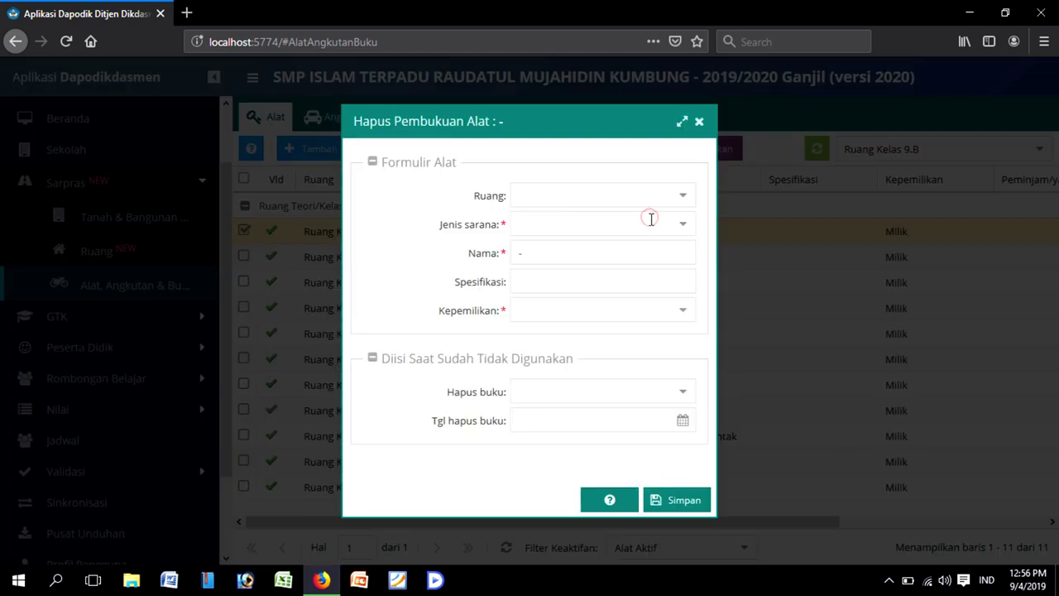
left_click(684, 392)
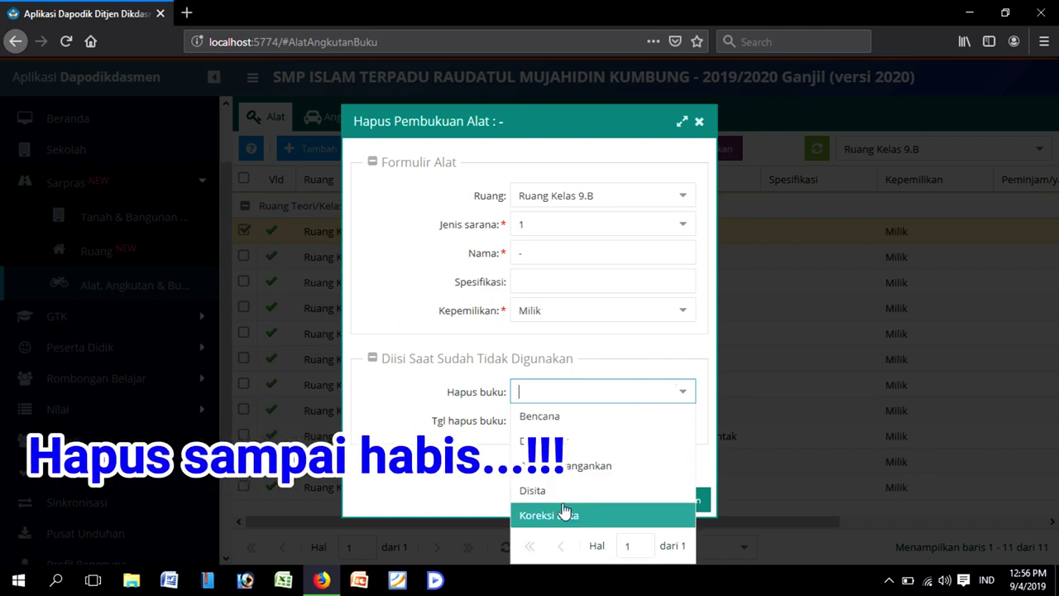
left_click(562, 508)
left_click(682, 420)
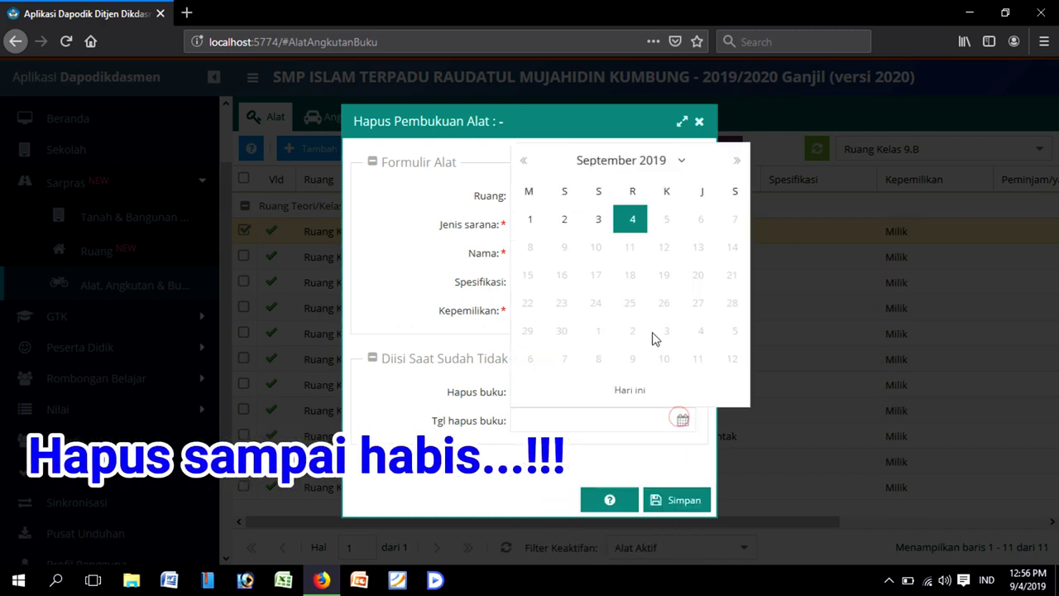
left_click(634, 220)
left_click(680, 501)
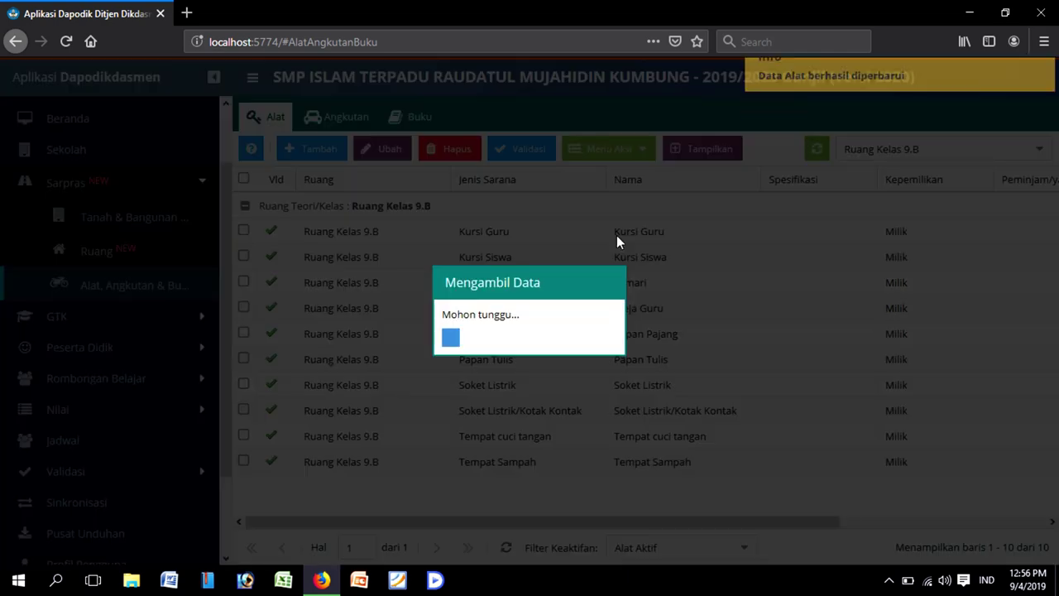
- Write off the Kursi Guru record with Hapus Pembukuan, using reason Koreksi Data and date 04/09/2019, and save it
left_click(616, 232)
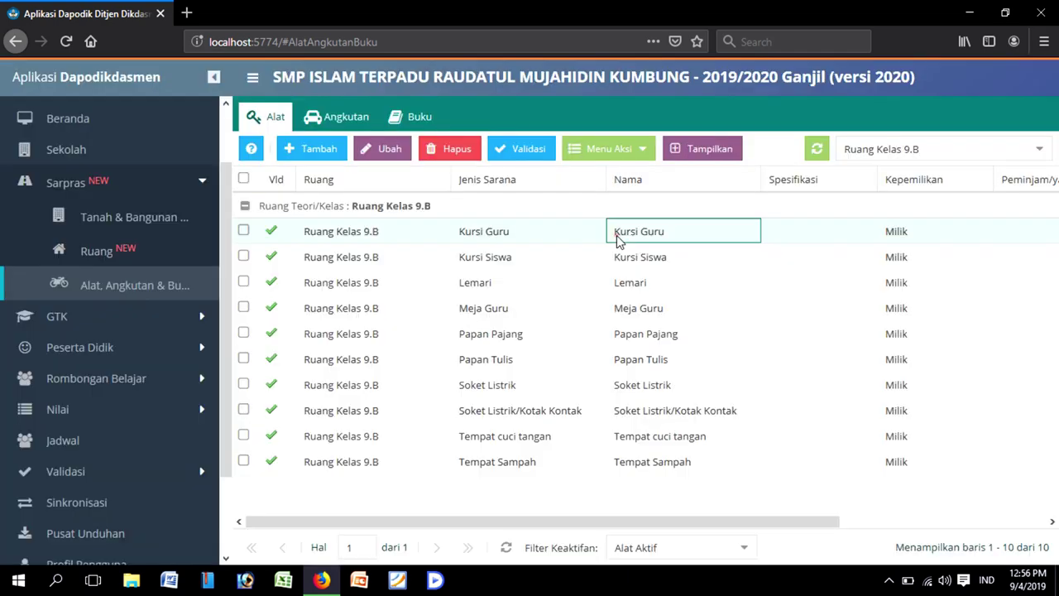
left_click(631, 158)
left_click(637, 230)
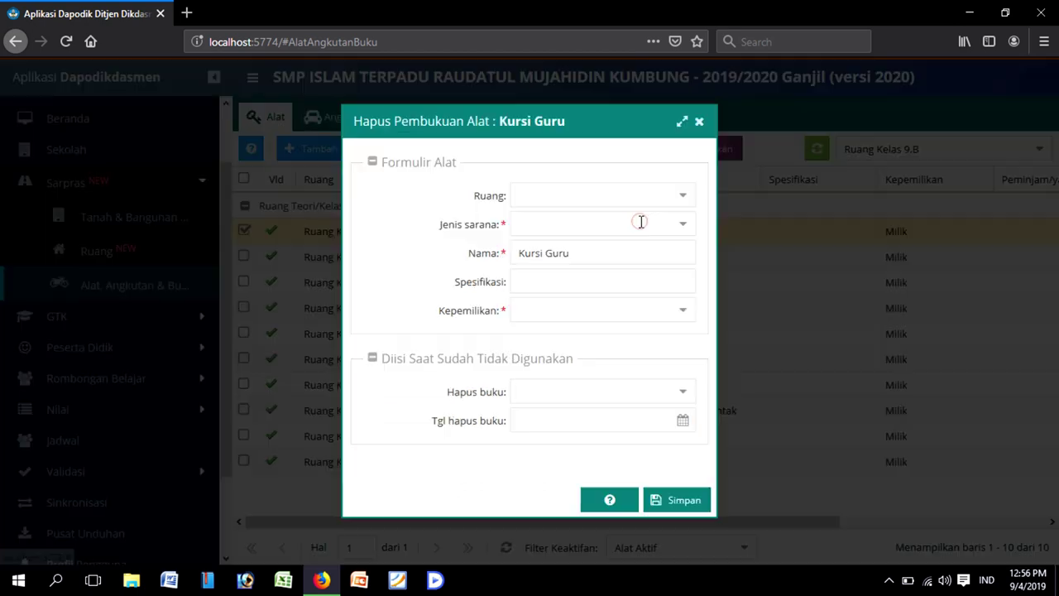
left_click(662, 395)
left_click(682, 391)
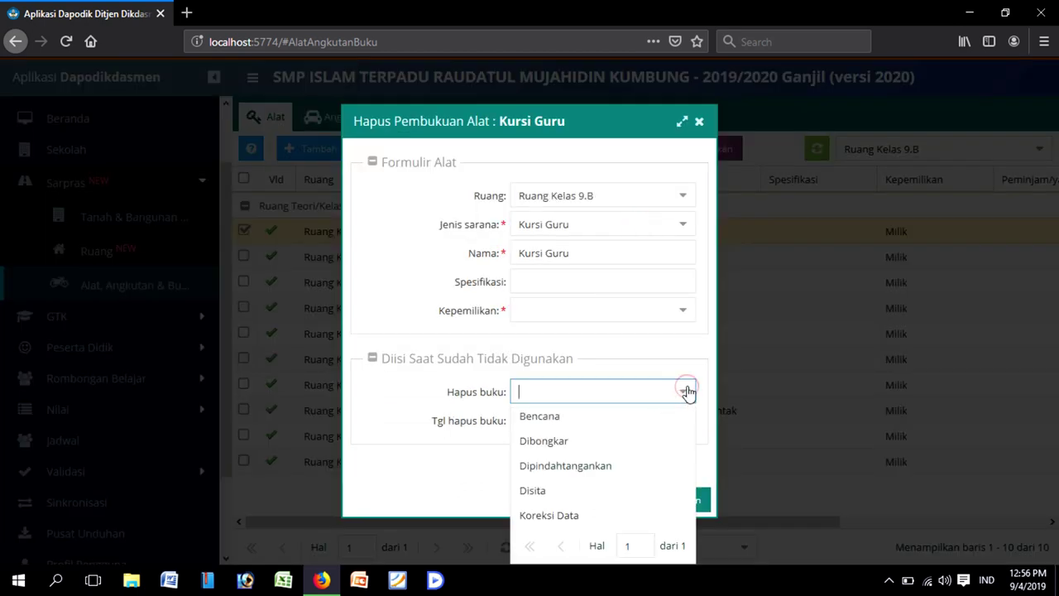
left_click(591, 514)
left_click(694, 426)
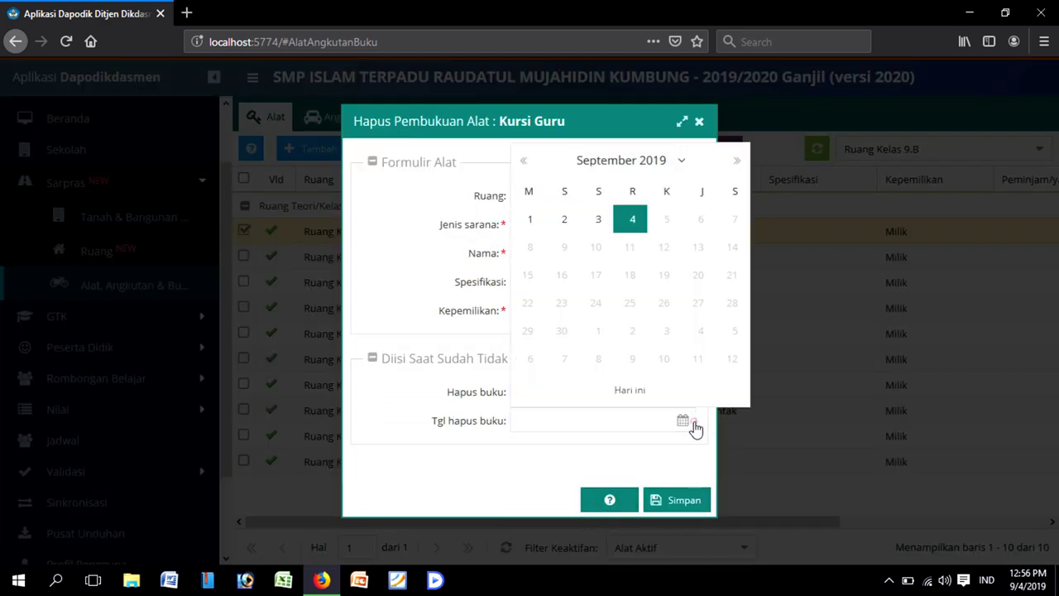
left_click(635, 222)
left_click(687, 497)
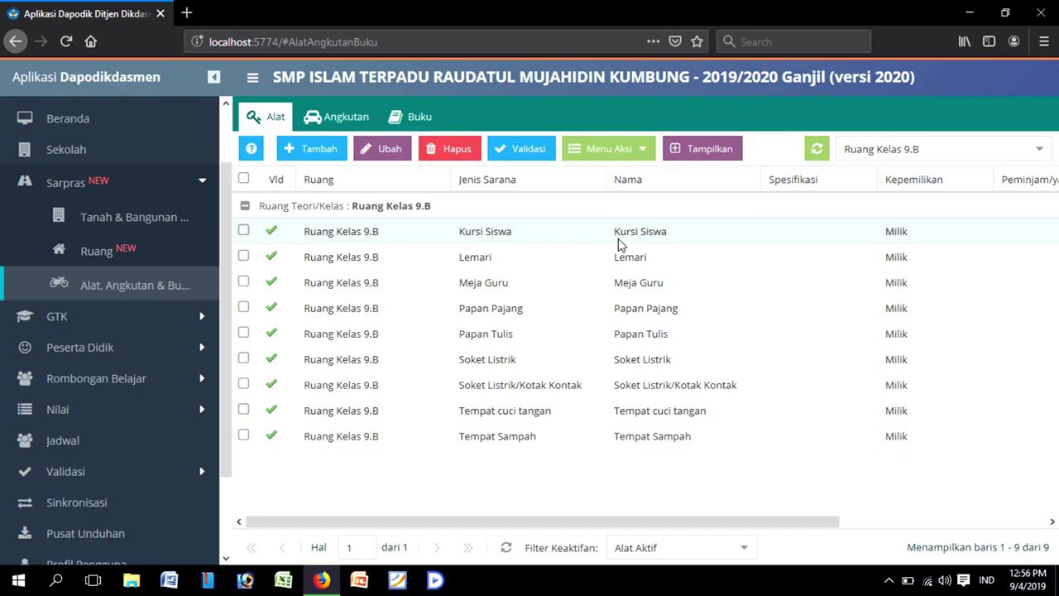
- Write off the Kursi Siswa record with Hapus Pembukuan, using reason Koreksi Data and date 04/09/2019, and save it
left_click(618, 238)
left_click(639, 150)
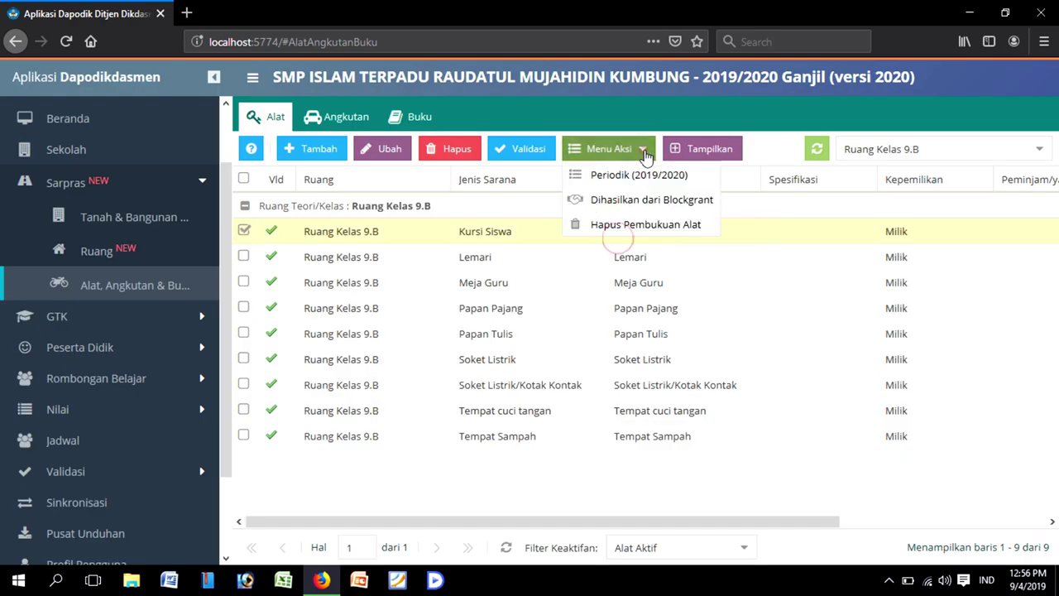
left_click(641, 225)
left_click(678, 392)
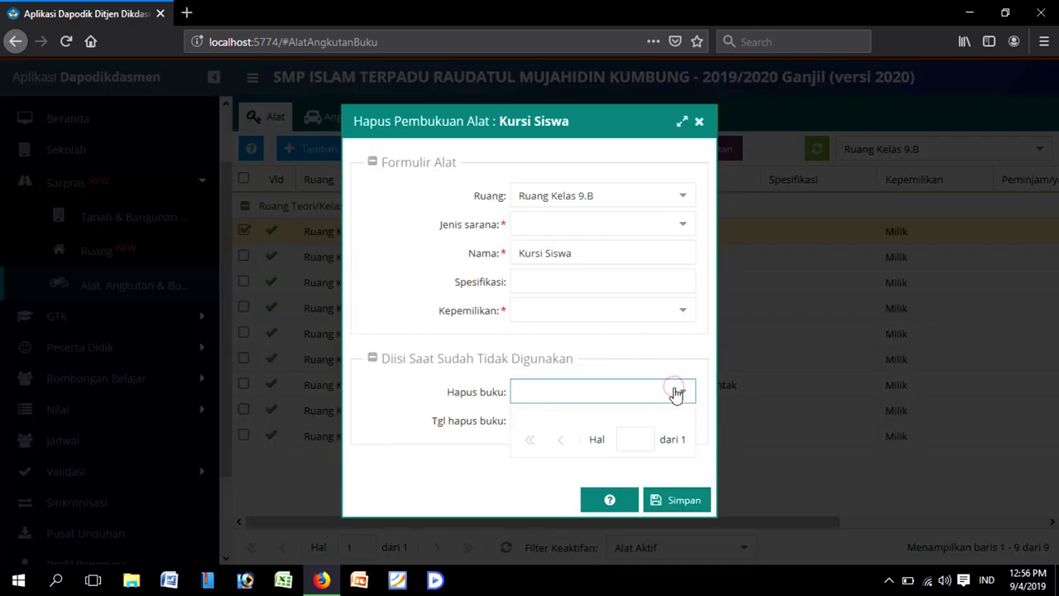
left_click(565, 510)
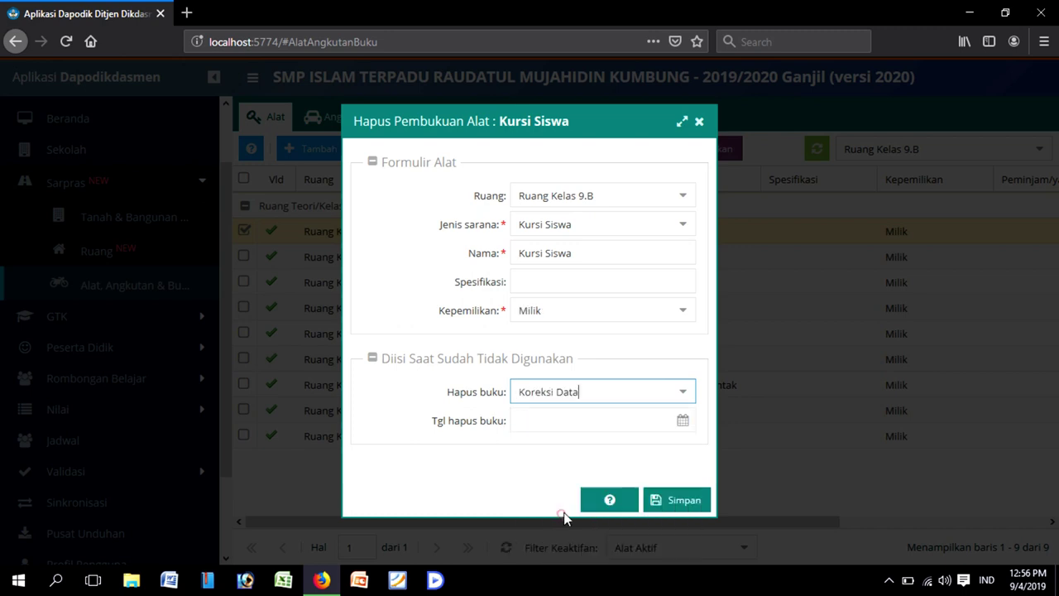
left_click(682, 423)
left_click(635, 222)
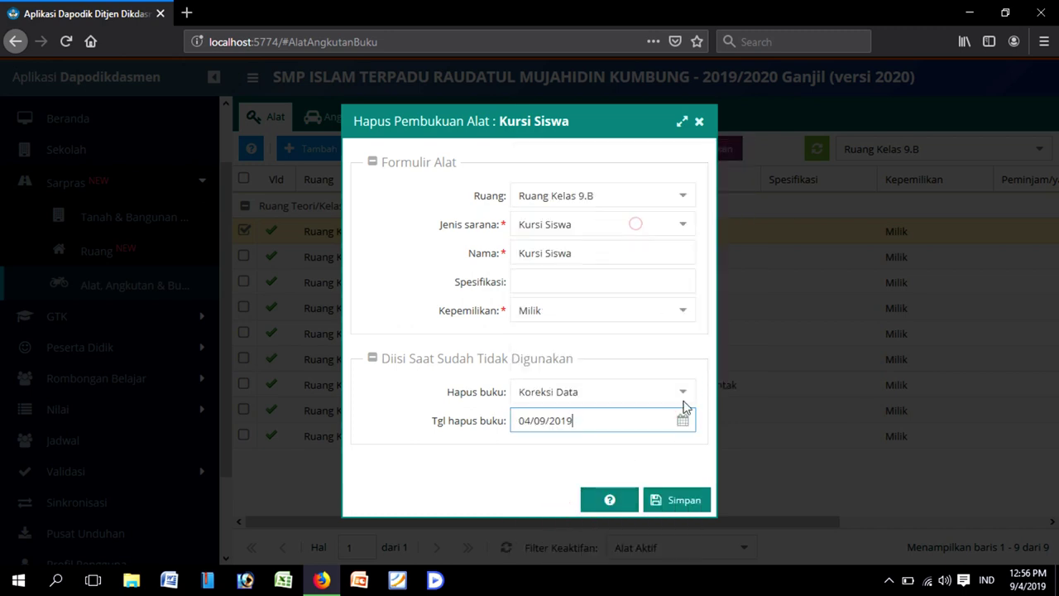
left_click(688, 500)
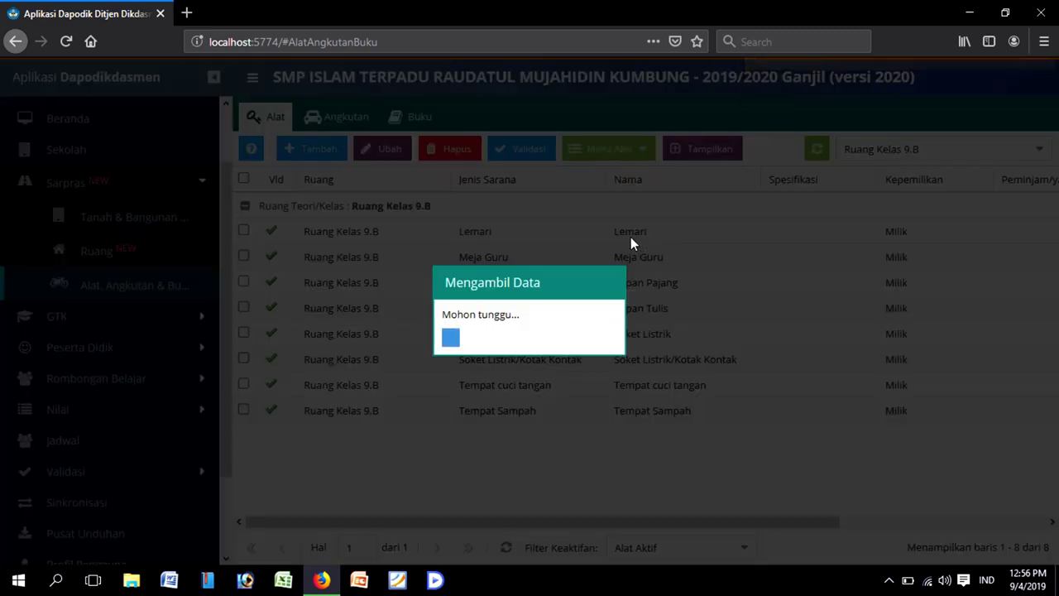
- Write off the Lemari record with Hapus Pembukuan, using reason Koreksi Data and date 04/09/2019, and save it
left_click(631, 233)
left_click(642, 149)
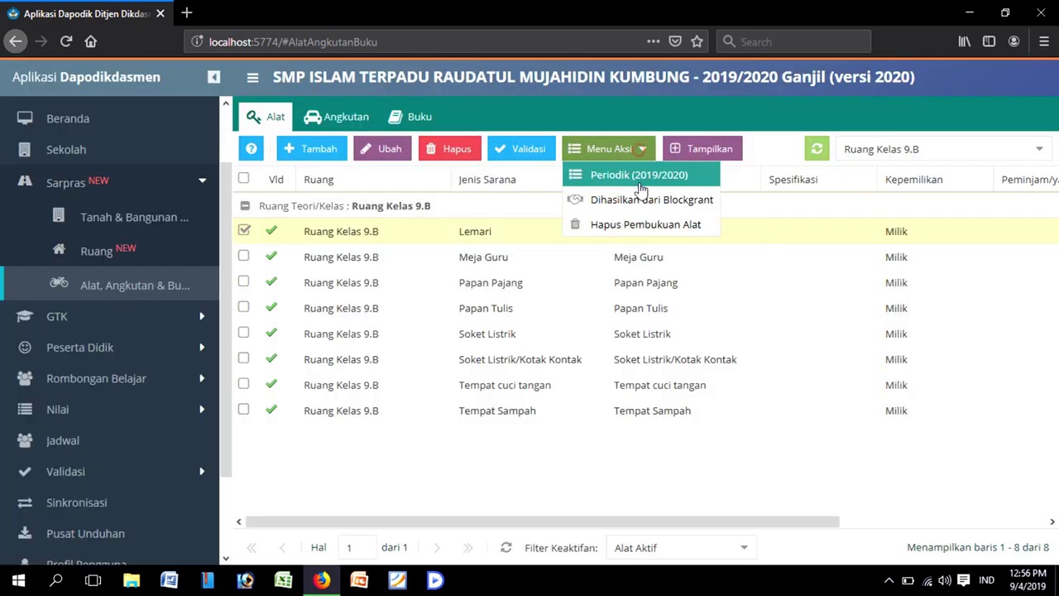
left_click(644, 225)
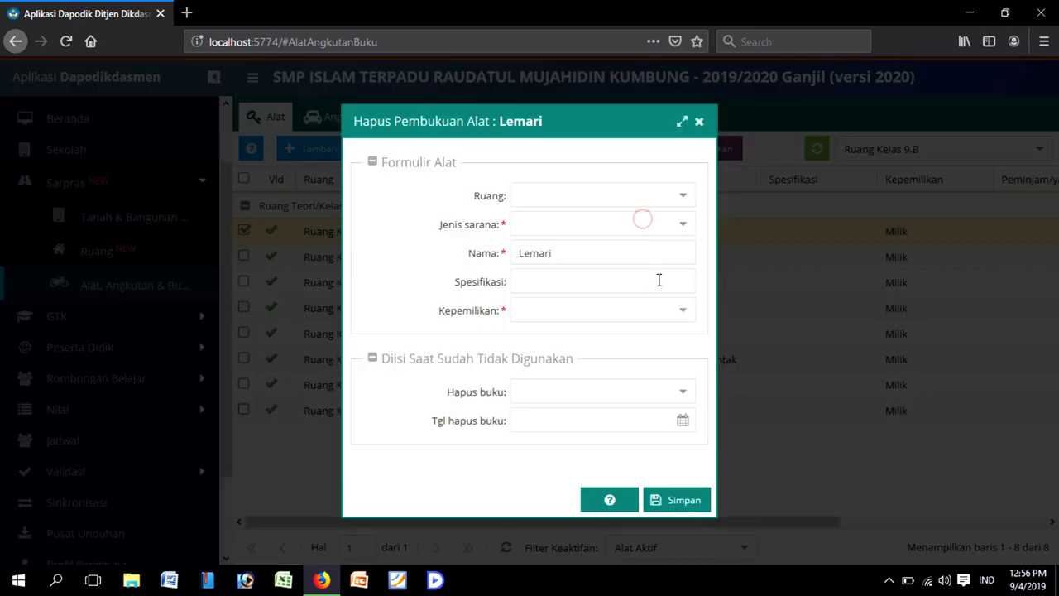
left_click(682, 395)
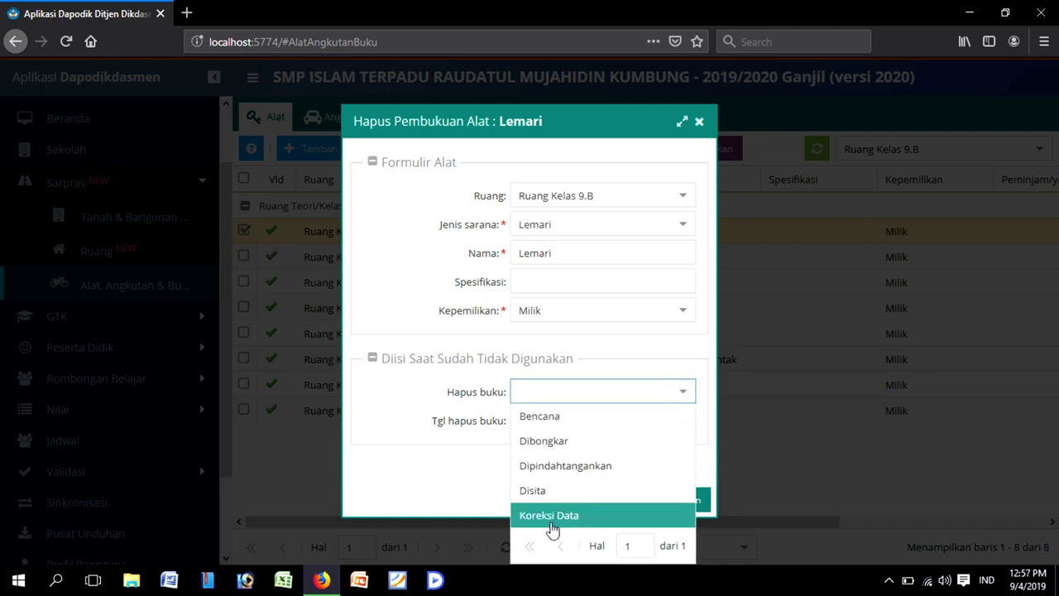
left_click(551, 514)
left_click(684, 419)
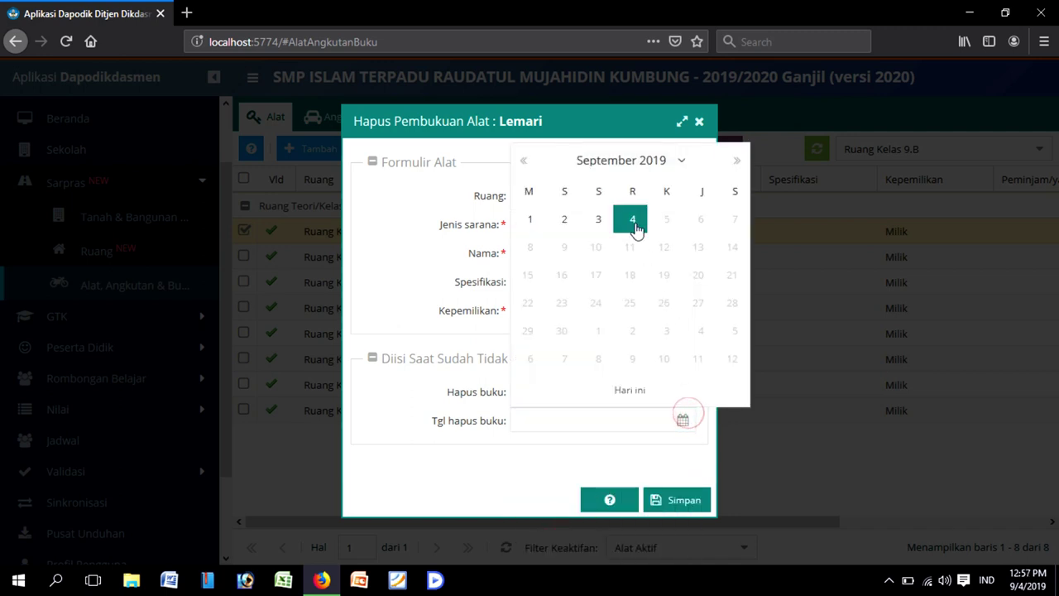
left_click(633, 220)
left_click(677, 499)
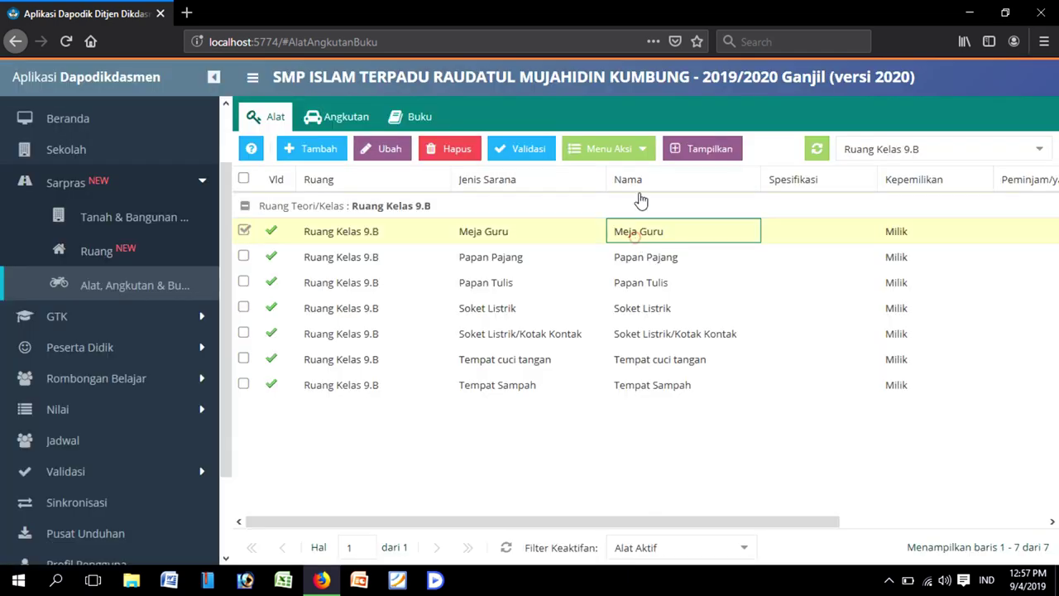
- Write off the Meja Guru record with Hapus Pembukuan, using reason Koreksi Data and date 04/09/2019, and save it
left_click(642, 150)
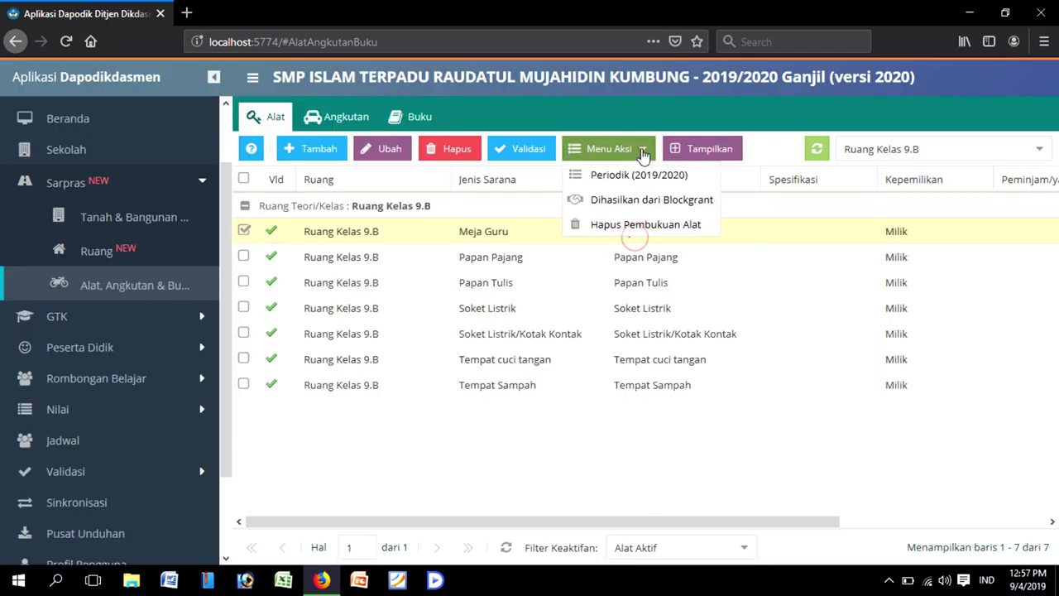
left_click(641, 228)
left_click(685, 394)
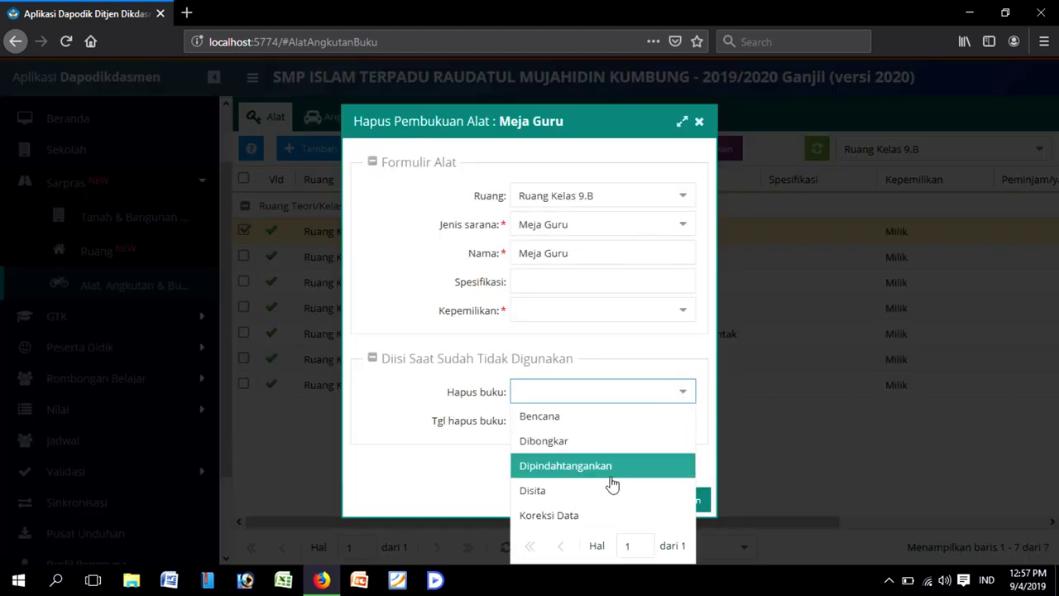
left_click(583, 513)
left_click(681, 422)
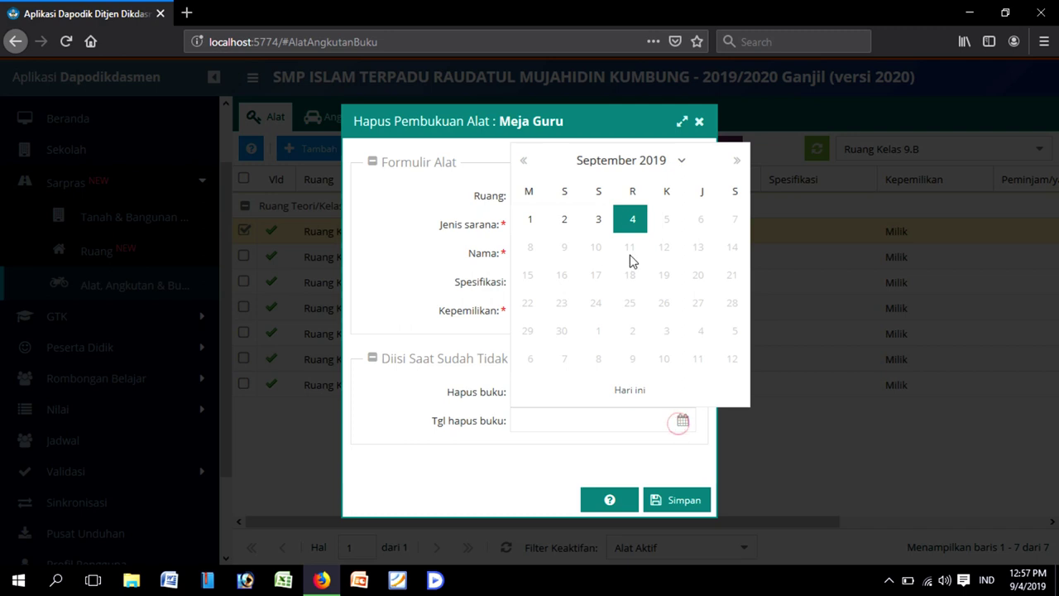
left_click(629, 216)
left_click(684, 498)
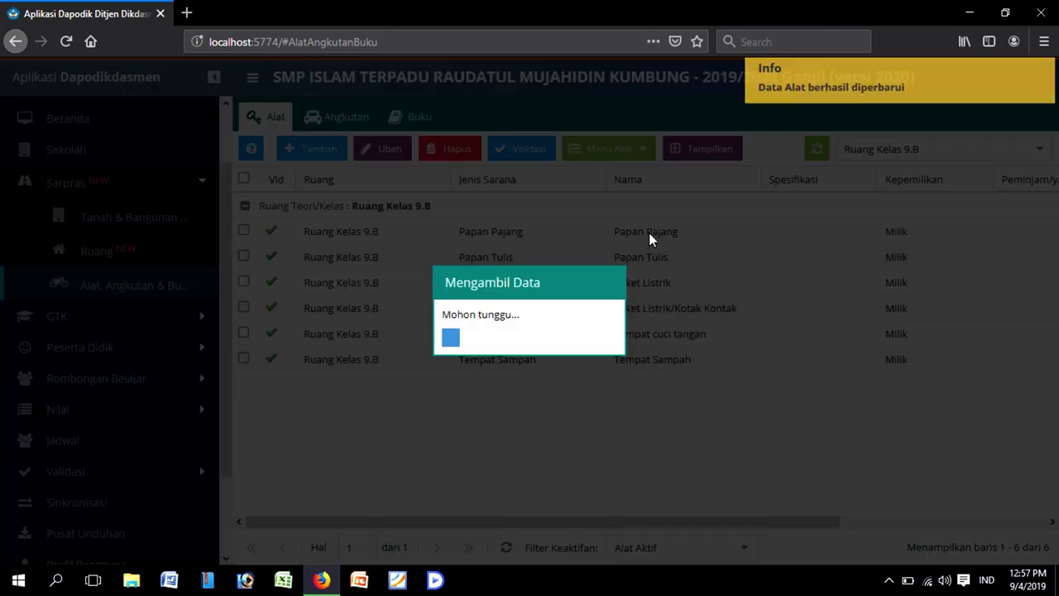
- Write off the Papan Pajang record with Hapus Pembukuan, using reason Koreksi Data and date 04/09/2019, and save it
left_click(649, 233)
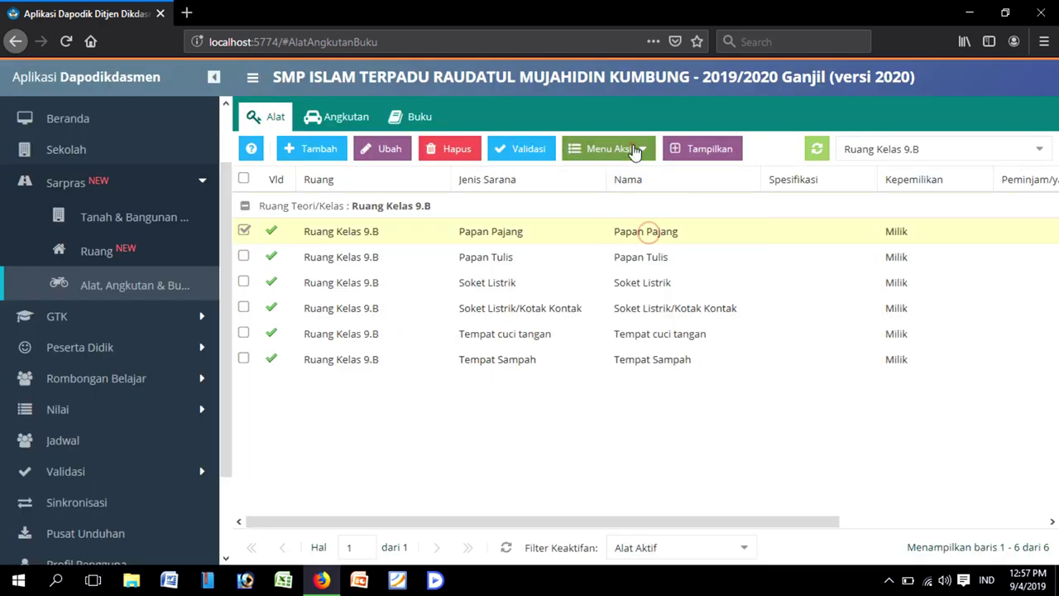
left_click(629, 149)
left_click(636, 238)
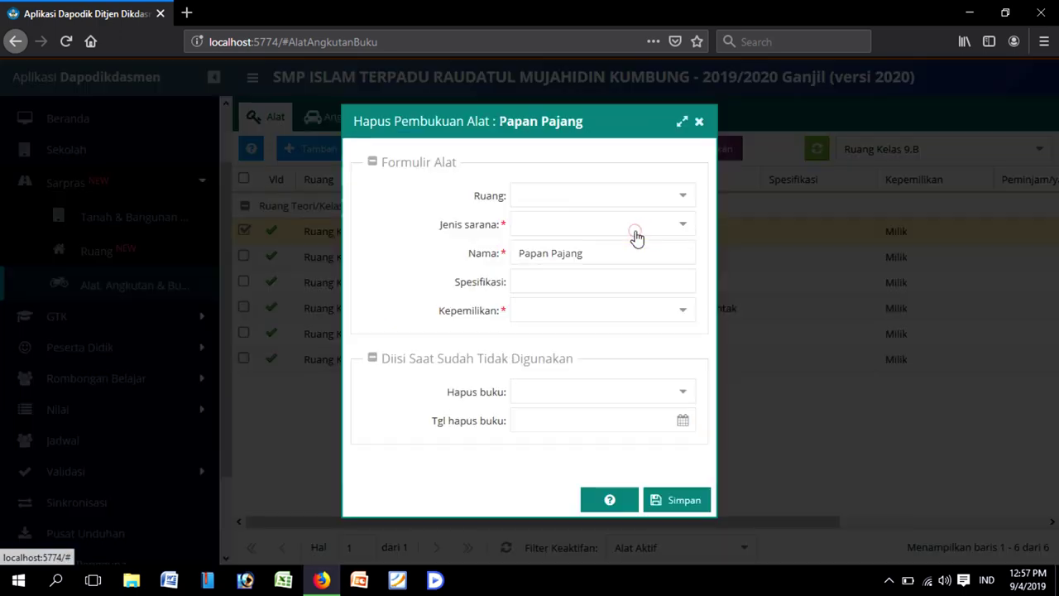
left_click(677, 403)
left_click(571, 513)
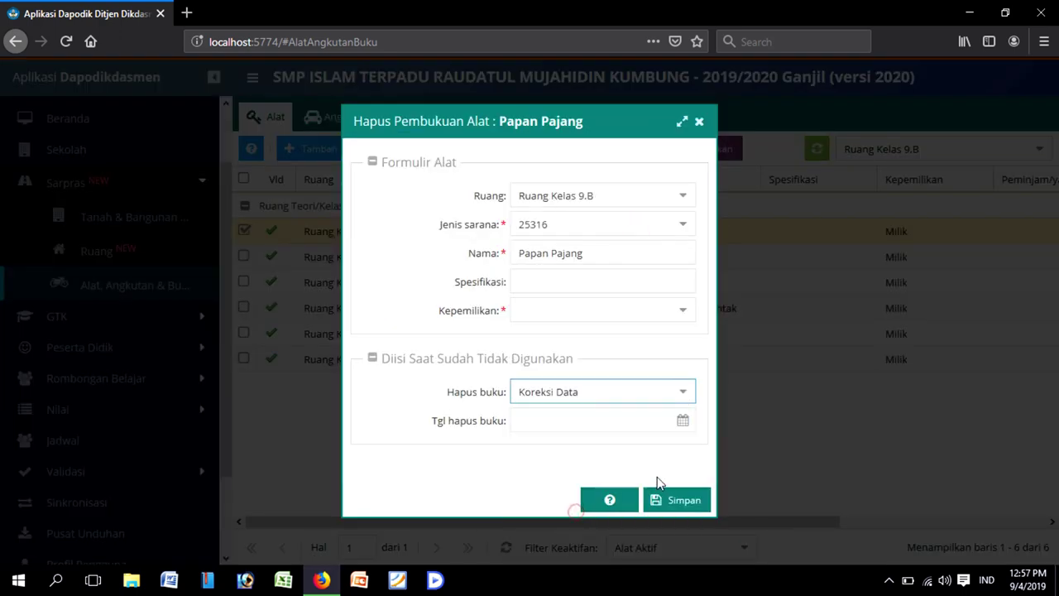
left_click(682, 420)
left_click(635, 224)
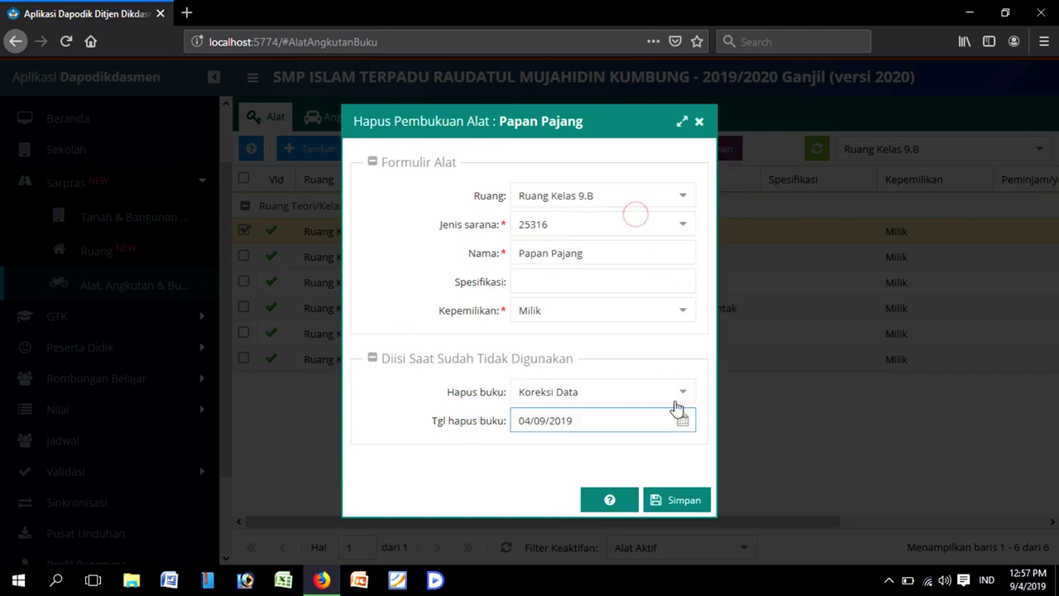
left_click(683, 500)
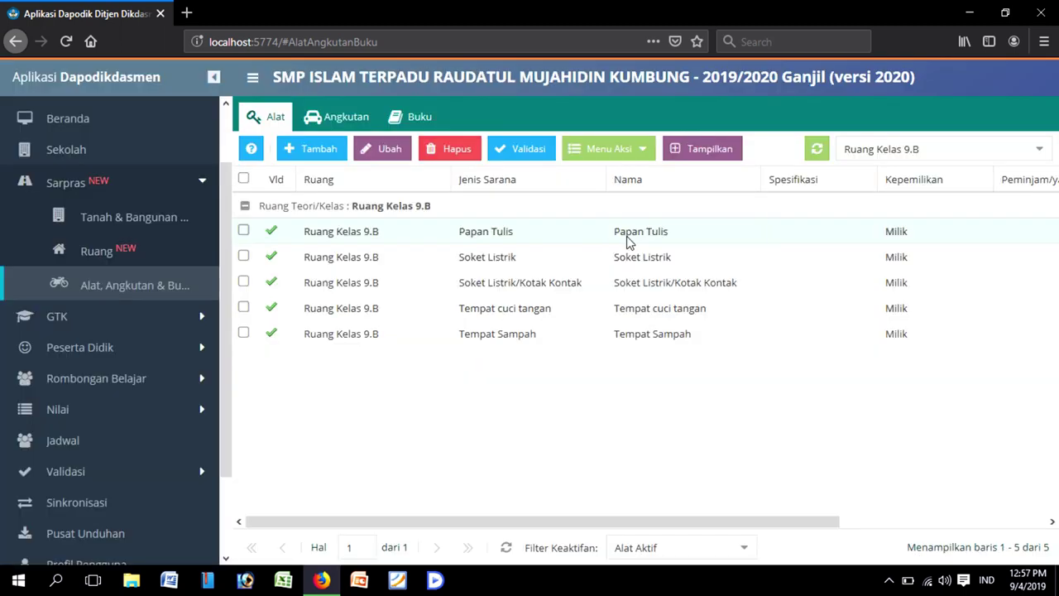
- Write off the Papan Tulis record with Hapus Pembukuan, using reason Koreksi Data and date 04/09/2019, and save it
left_click(626, 237)
left_click(638, 153)
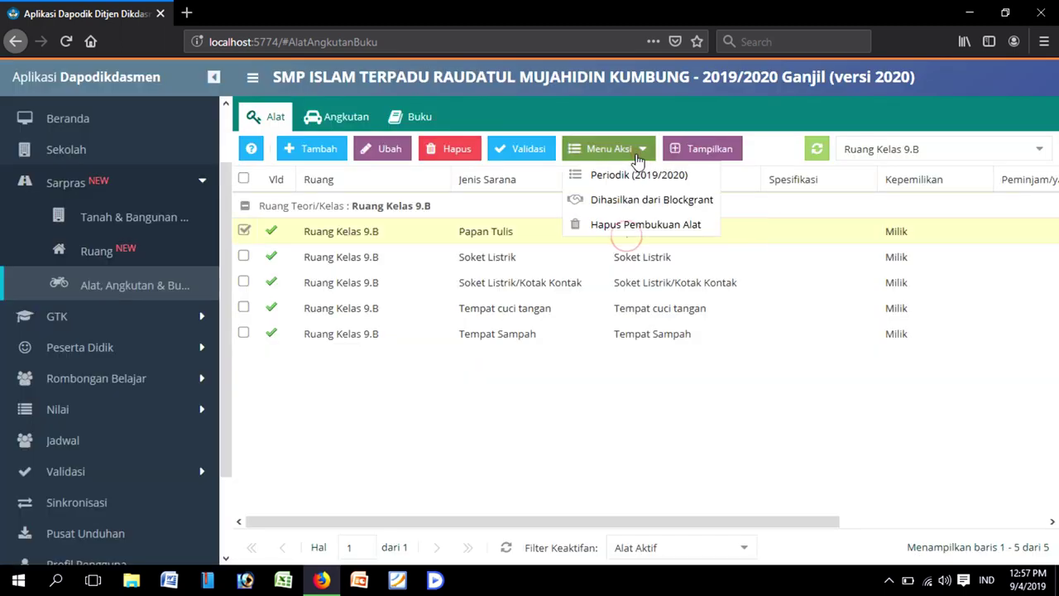
left_click(641, 224)
left_click(684, 392)
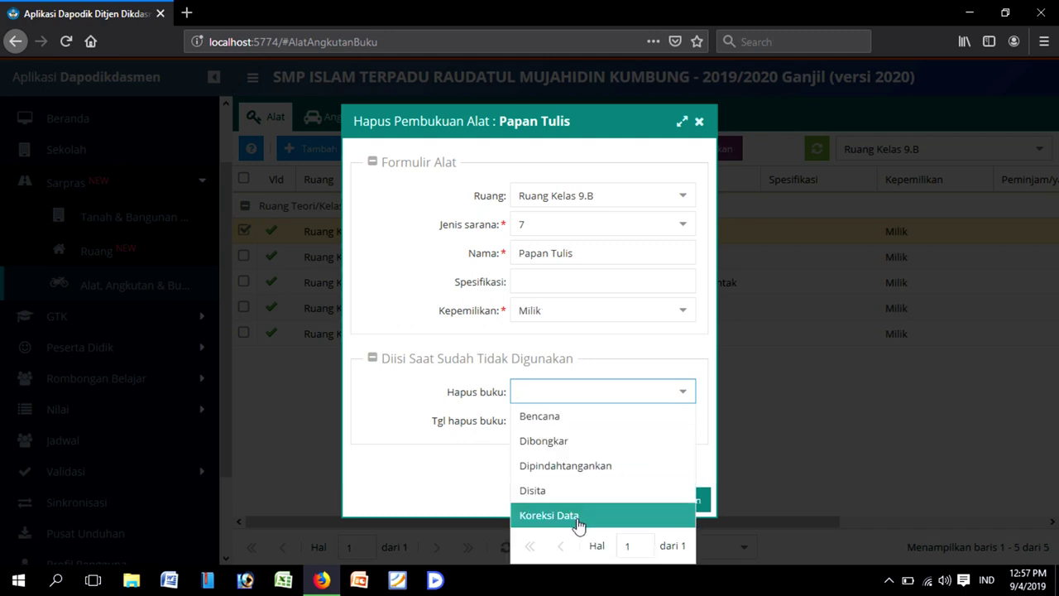
left_click(514, 514)
left_click(678, 425)
left_click(680, 423)
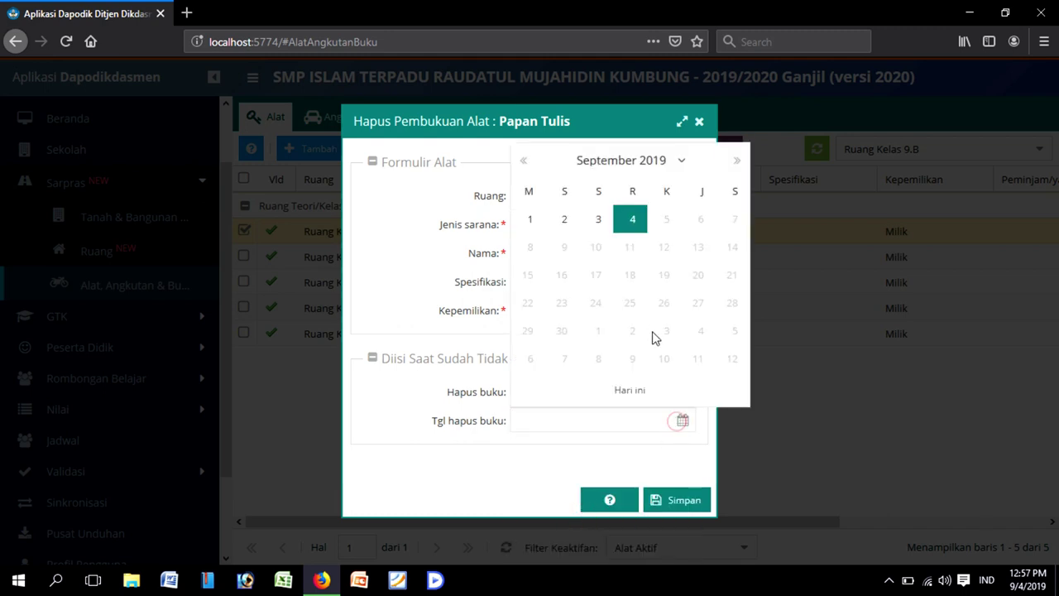
left_click(633, 228)
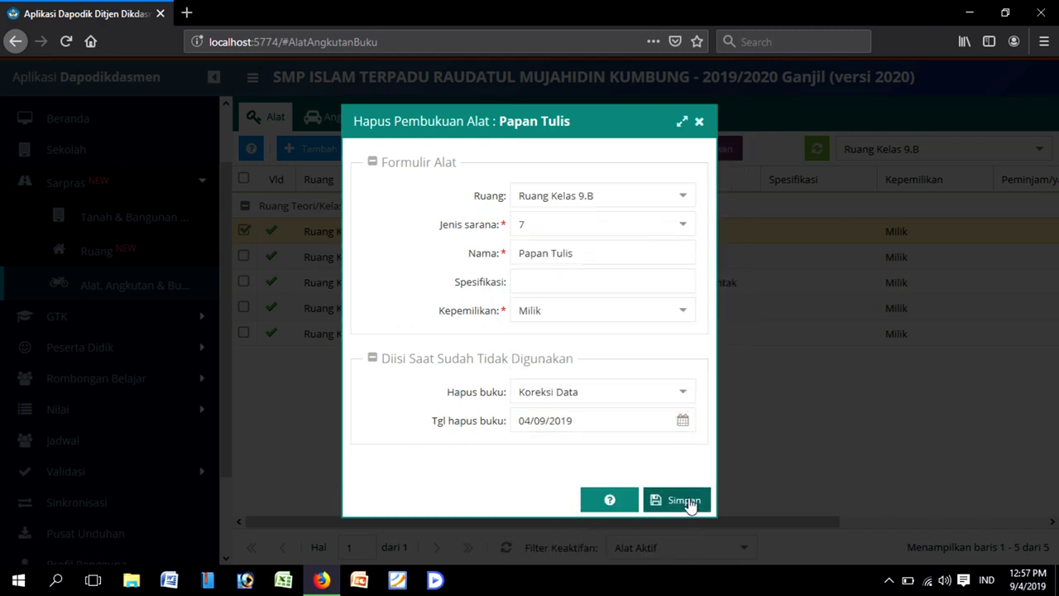
left_click(691, 500)
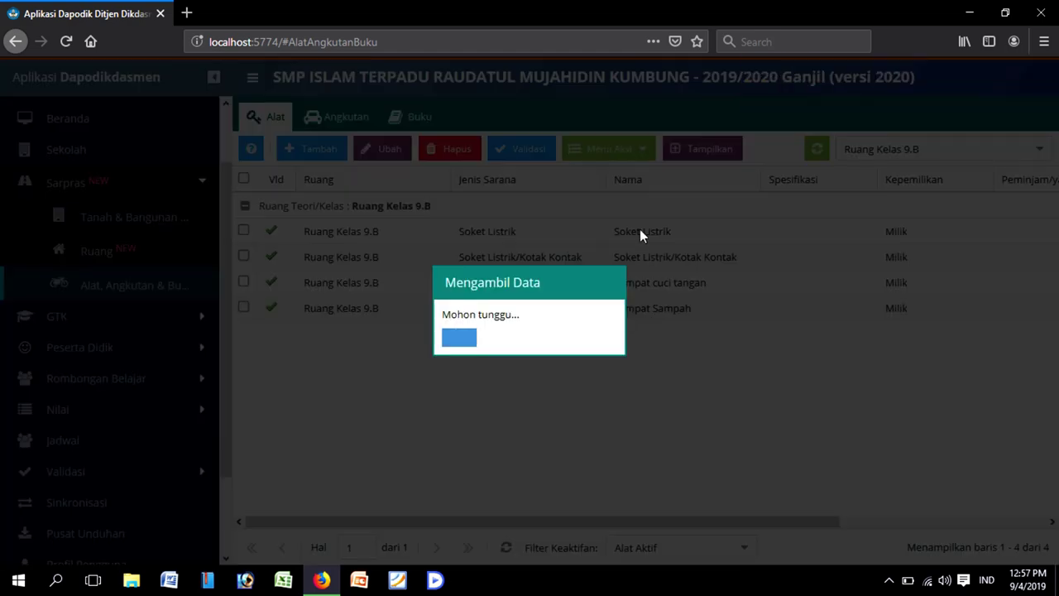
- Write off the Soket Listrik record with Hapus Pembukuan, using reason Koreksi Data and date 04/09/2019, and save it
left_click(639, 231)
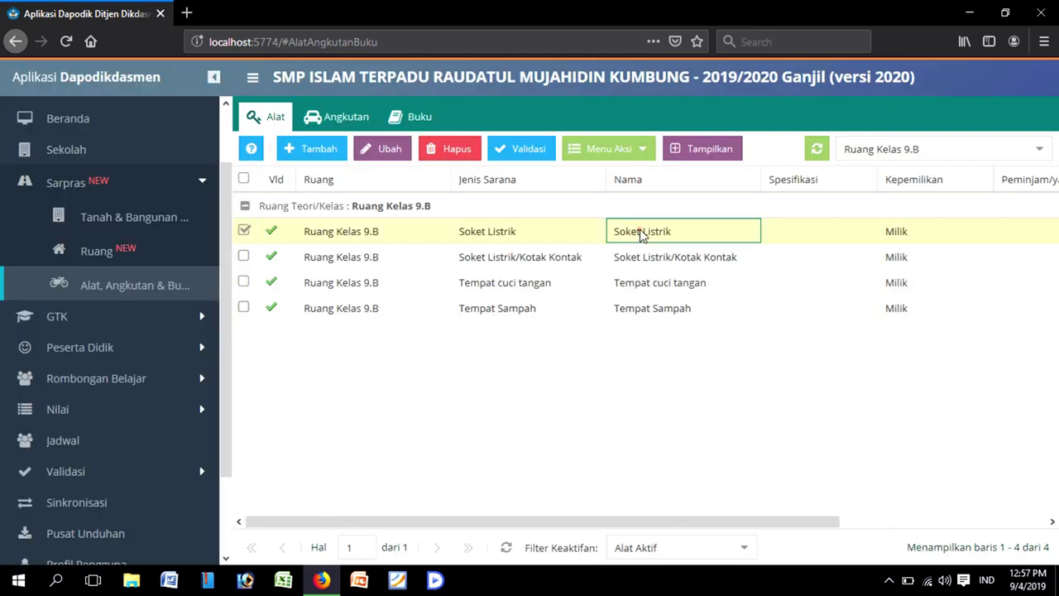
left_click(642, 148)
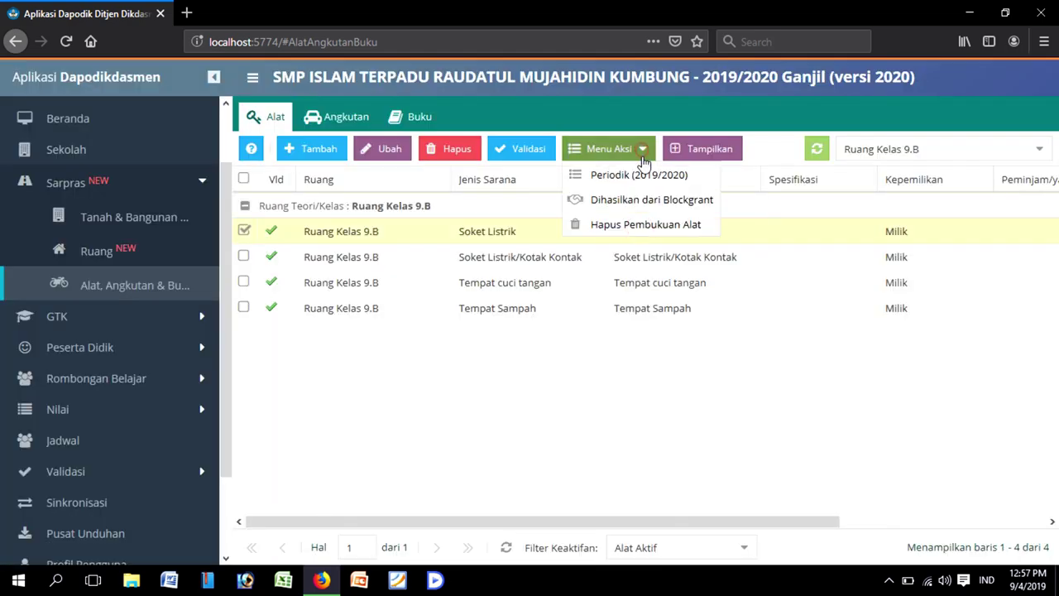
left_click(639, 225)
left_click(682, 394)
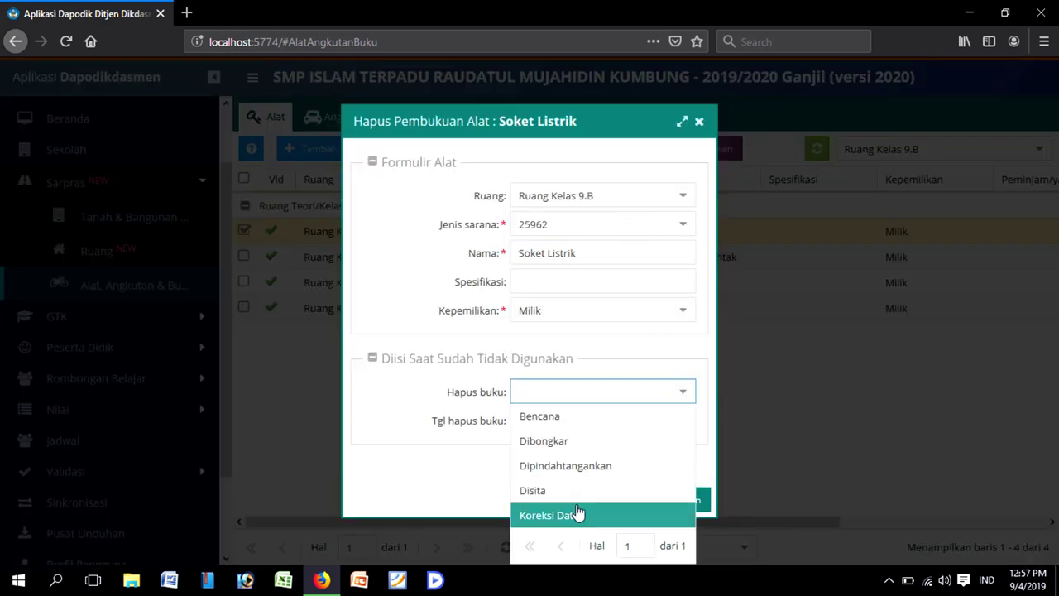
left_click(541, 510)
left_click(683, 422)
left_click(633, 220)
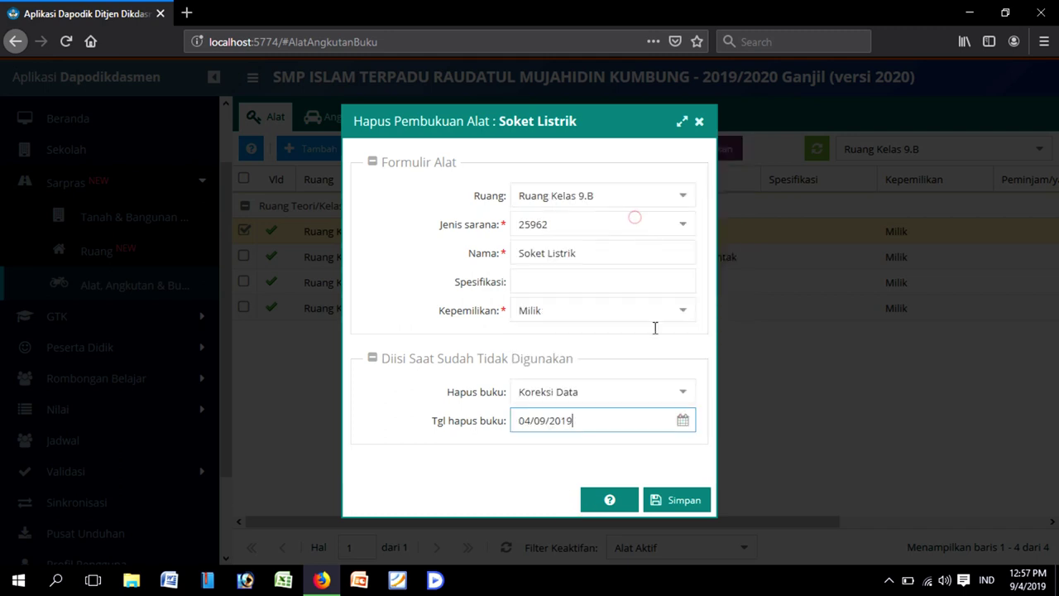
left_click(679, 500)
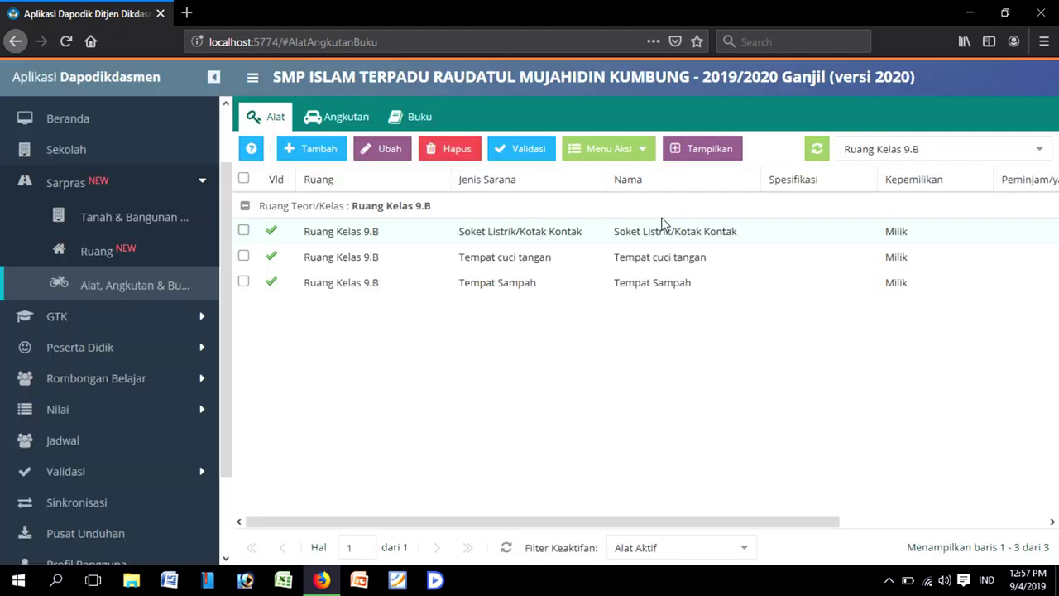
- Write off the remaining Soket Listrik/Kotak Kontak record with Hapus Pembukuan Alat, using reason Koreksi Data and date 04/09/2019, and save it
left_click(637, 234)
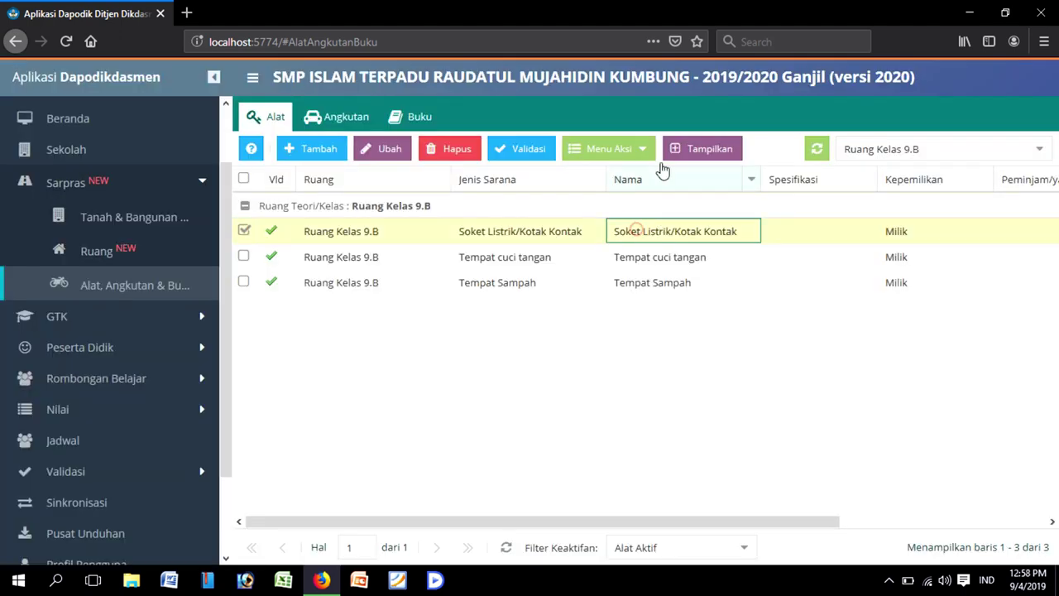
left_click(635, 149)
left_click(636, 226)
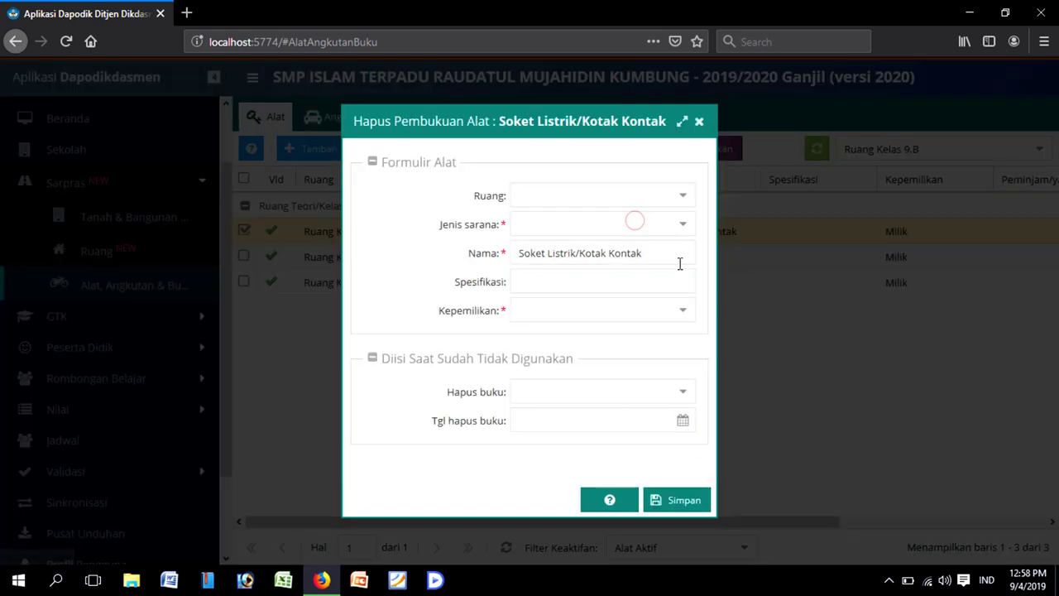
left_click(681, 392)
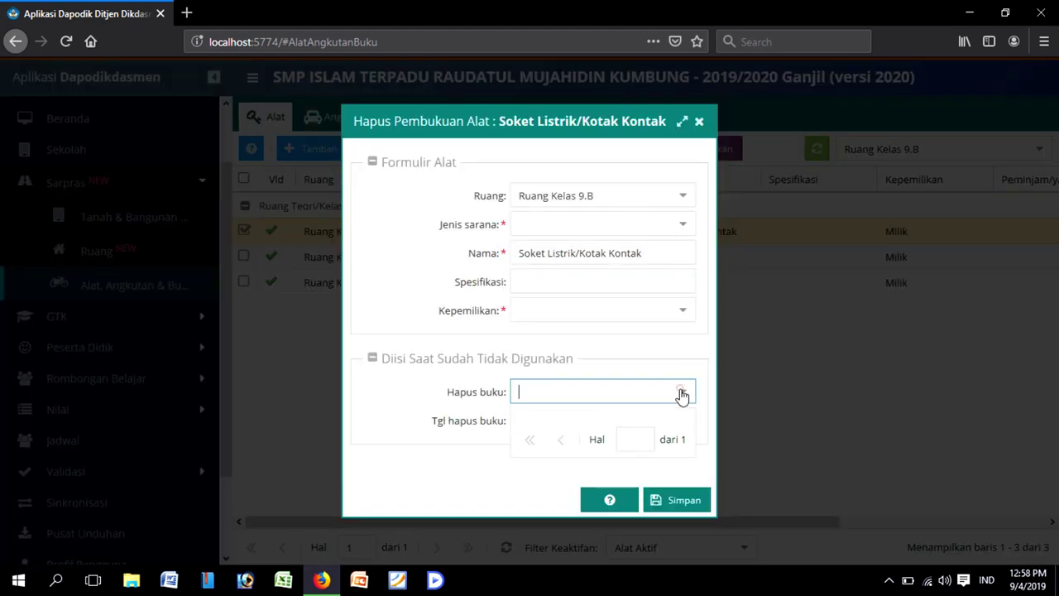
left_click(633, 336)
left_click(560, 392)
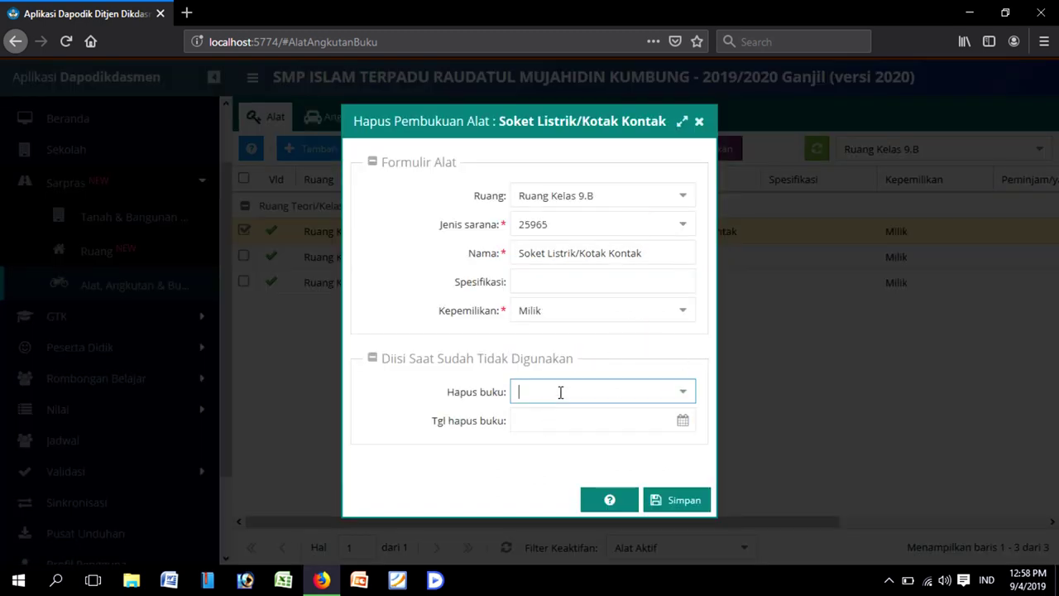
left_click(682, 392)
left_click(560, 518)
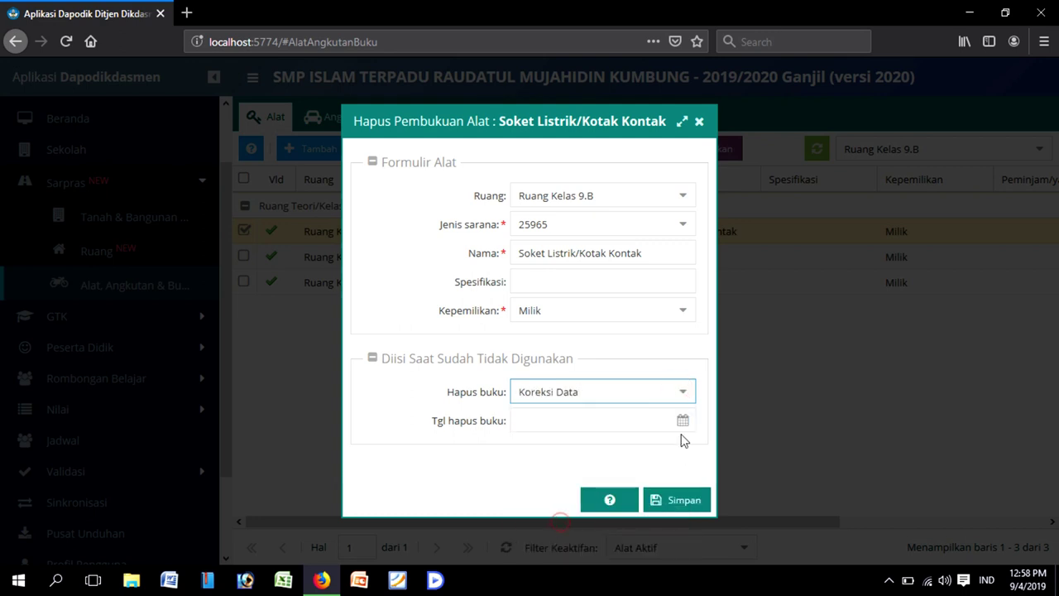
left_click(682, 422)
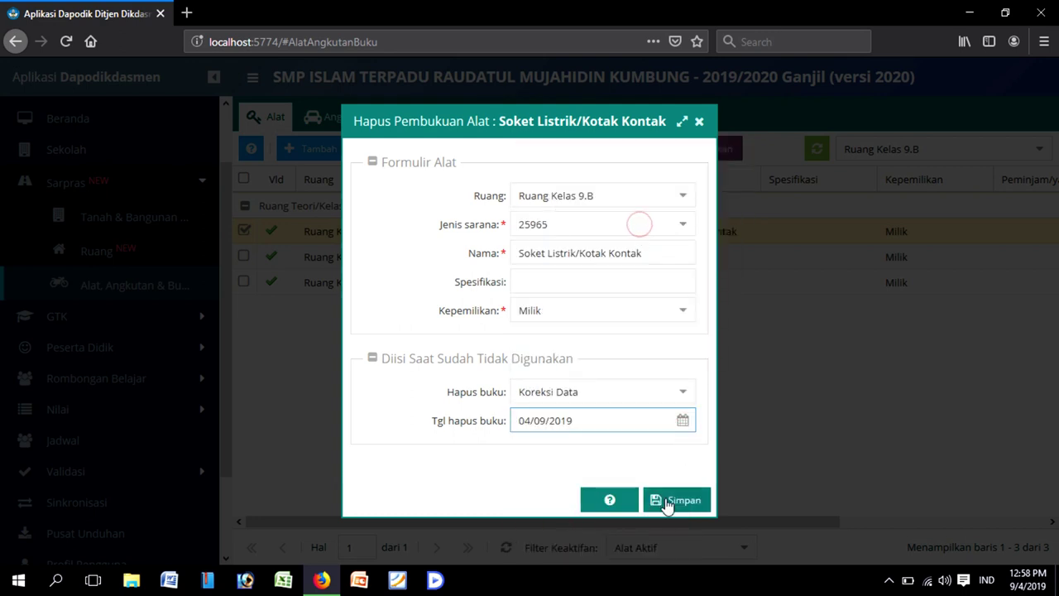
left_click(666, 503)
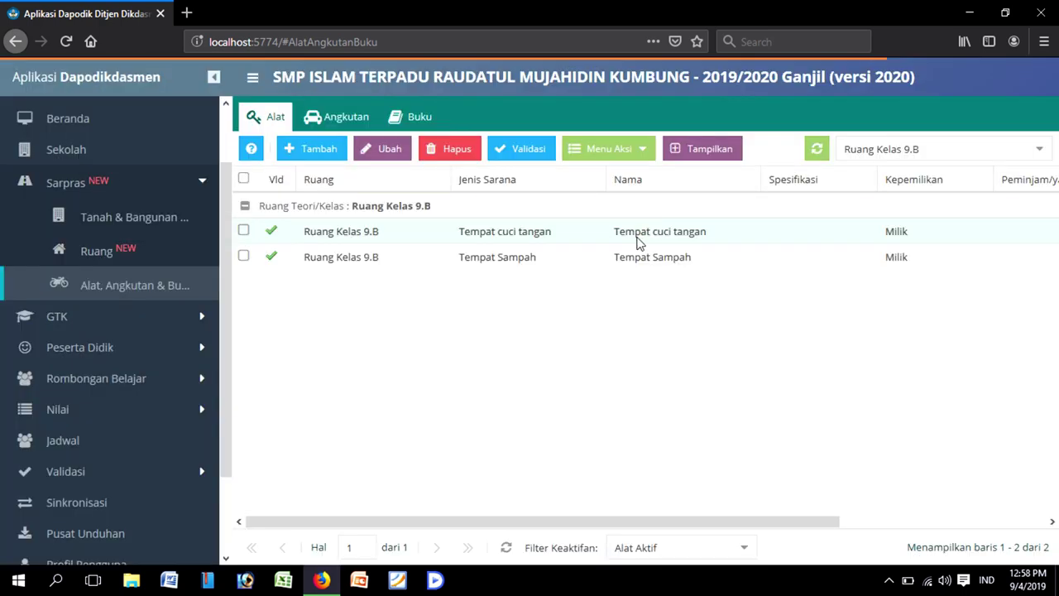
- Write off the Tempat cuci tangan record with Hapus Pembukuan Alat, using reason Koreksi Data and date 04/09/2019, and save it
left_click(642, 240)
left_click(642, 153)
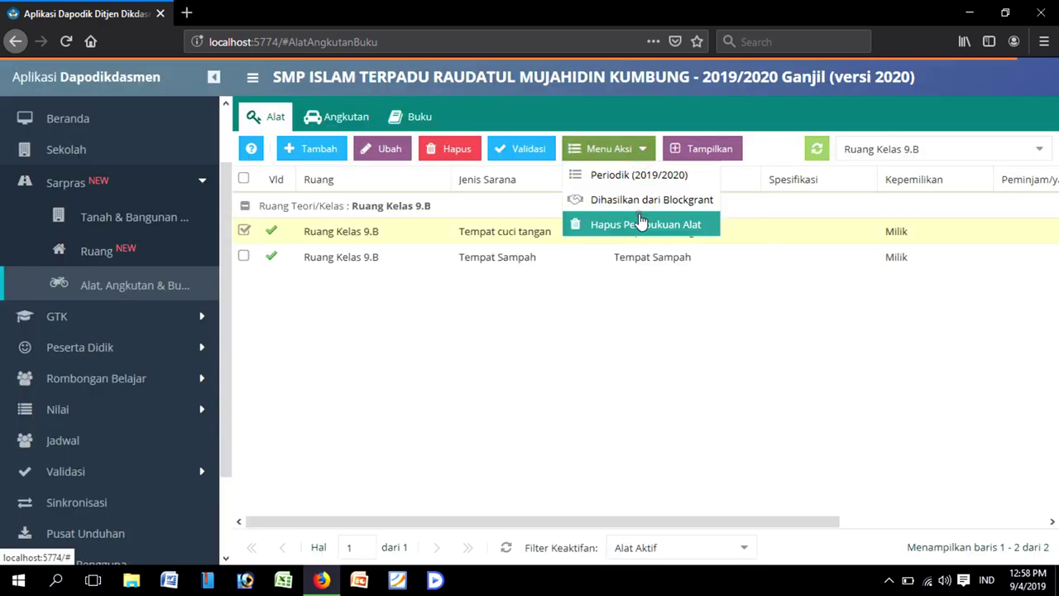
left_click(637, 224)
left_click(682, 393)
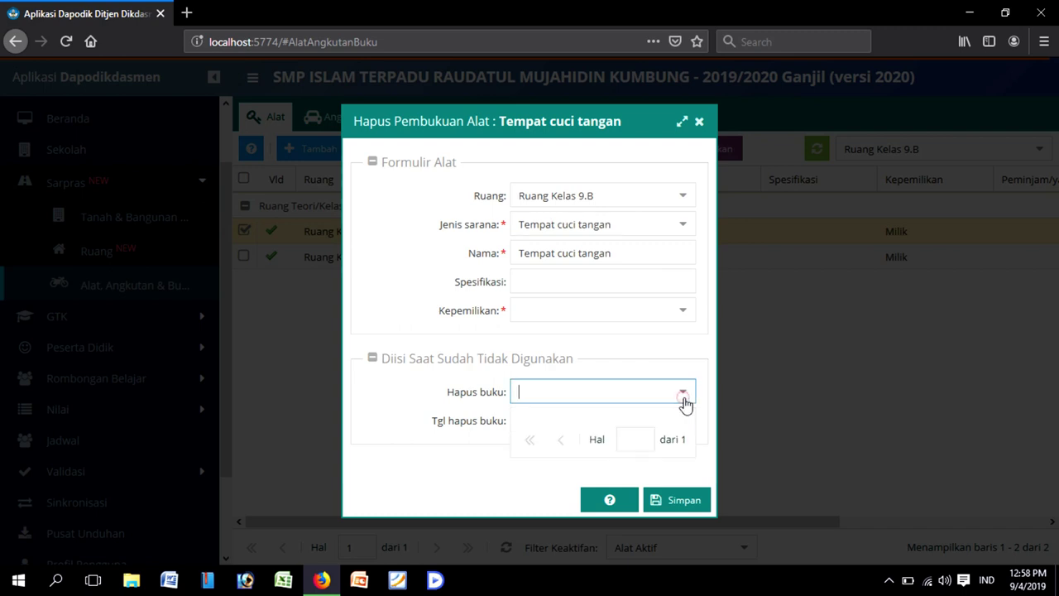
left_click(574, 513)
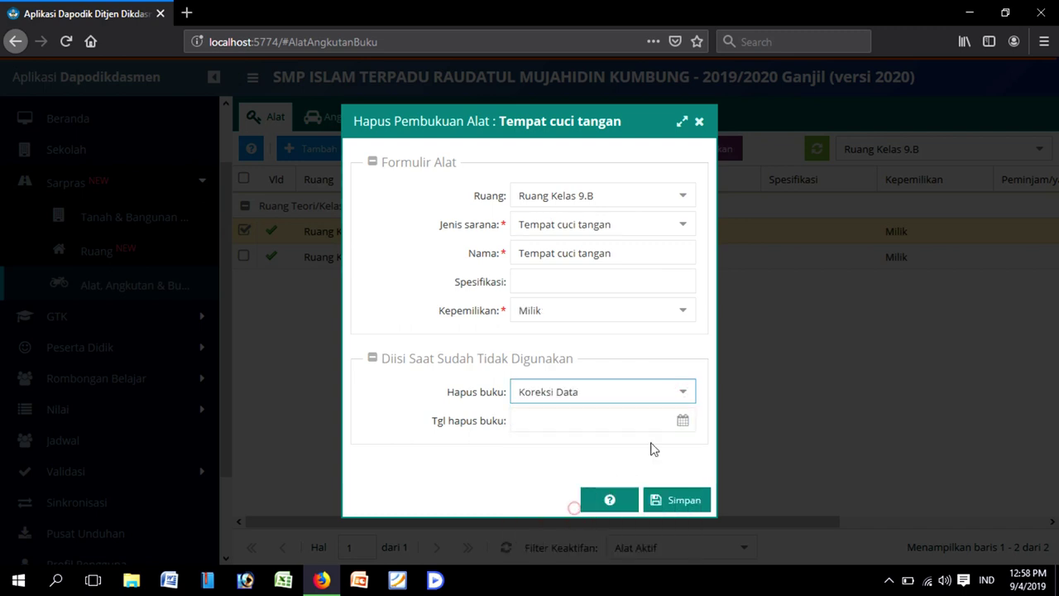
left_click(683, 421)
left_click(632, 219)
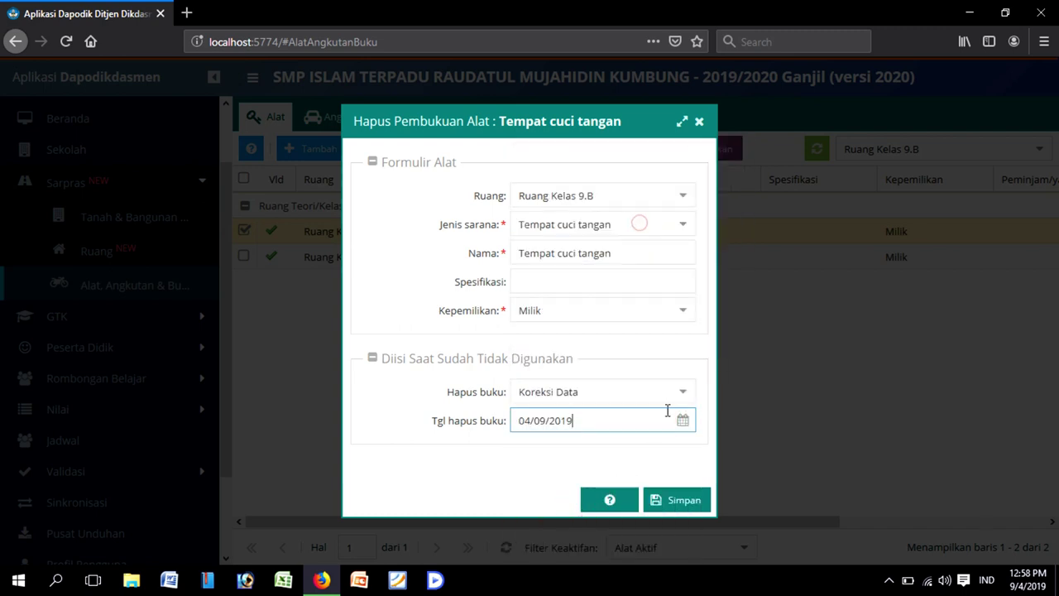
left_click(682, 500)
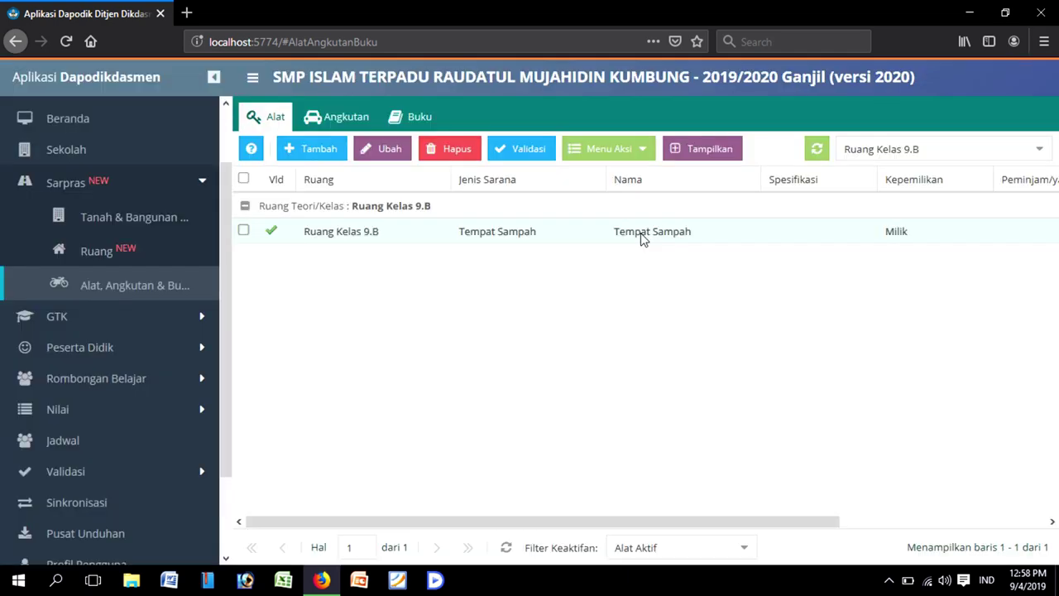
- Write off the Tempat Sampah record with Hapus Pembukuan Alat, using reason Koreksi Data and date 04/09/2019, and save it
left_click(643, 237)
left_click(637, 150)
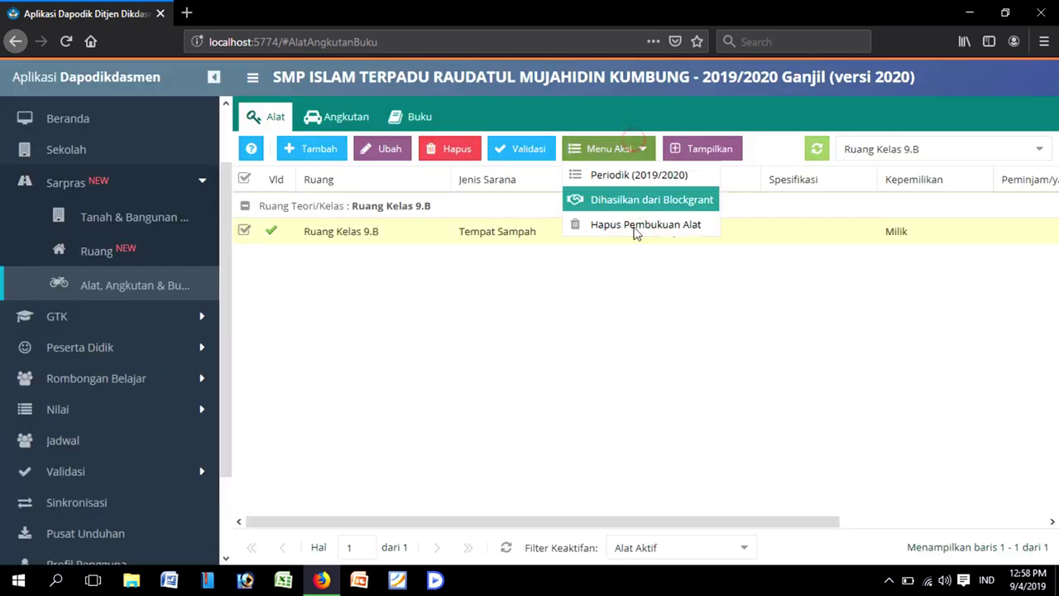
left_click(633, 223)
left_click(682, 391)
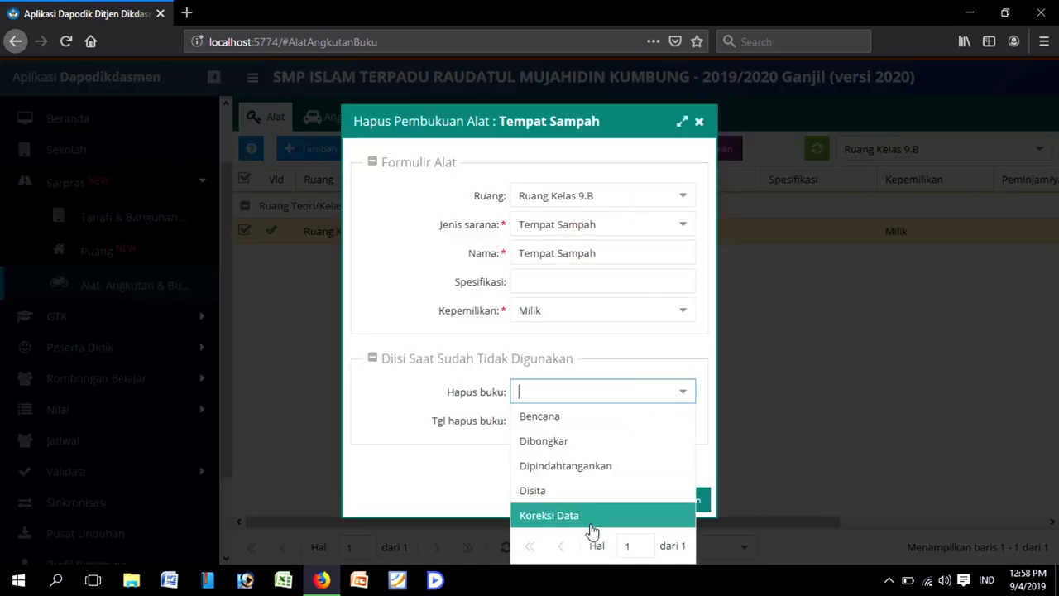
left_click(589, 519)
left_click(683, 423)
left_click(635, 224)
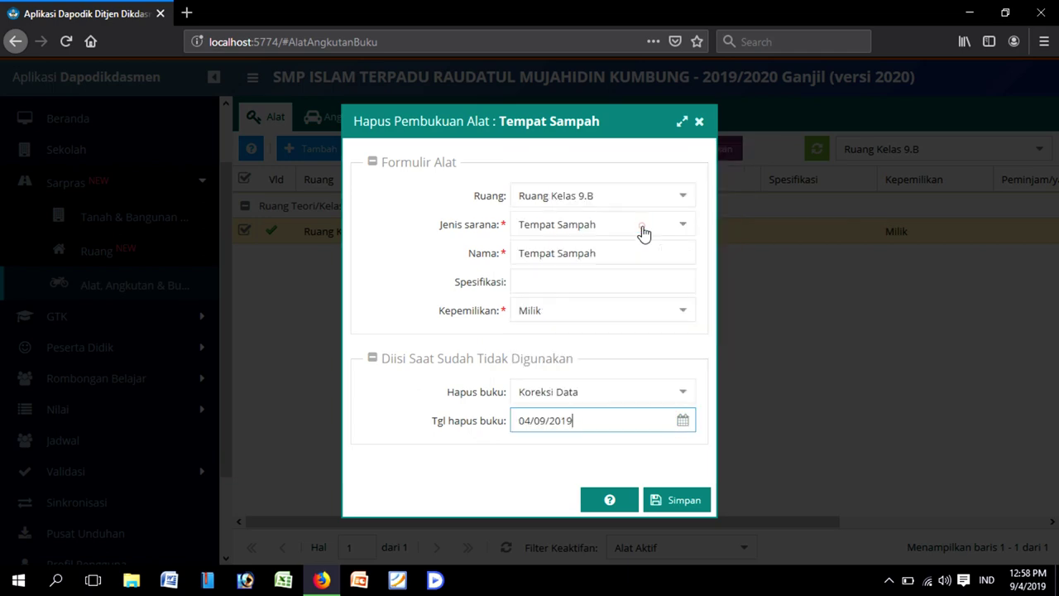
left_click(685, 503)
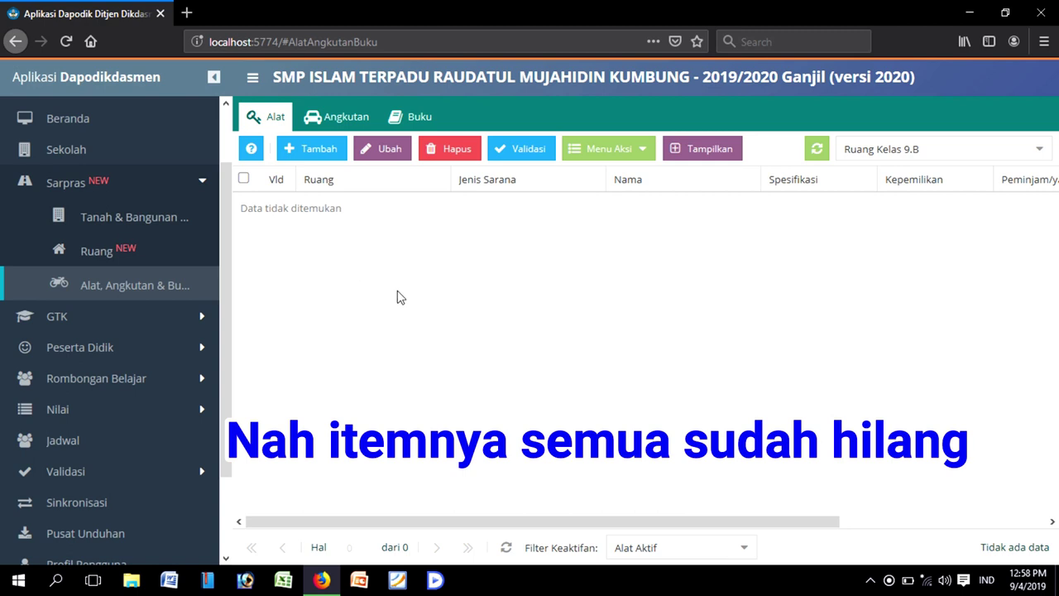
- Delete Ruang Kelas 9.B from the classroom list under Ruang, confirming the deletion in the Data Turunan Ruang window as well
left_click(127, 252)
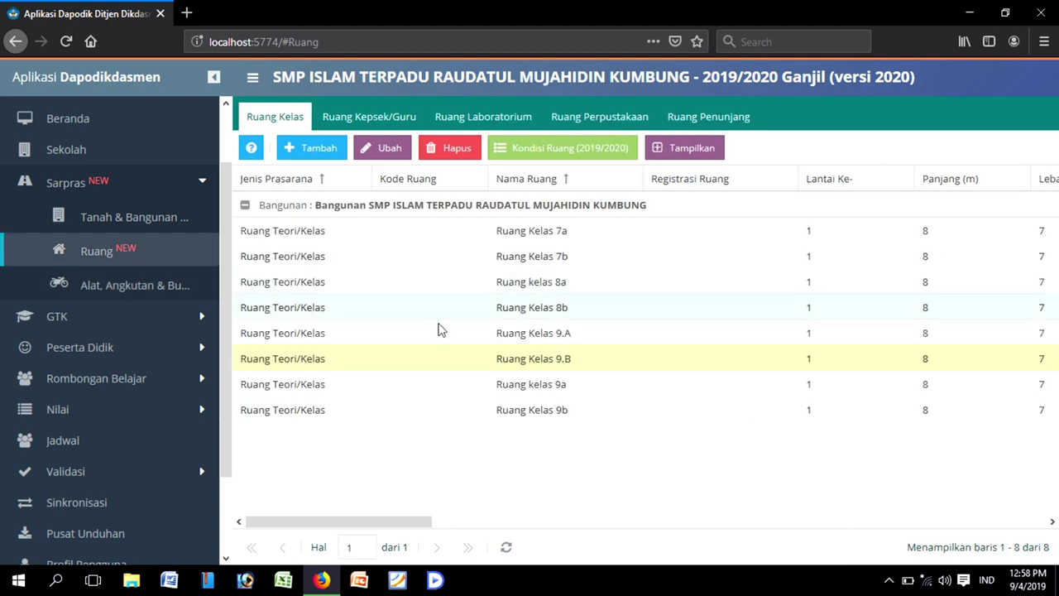
left_click(515, 356)
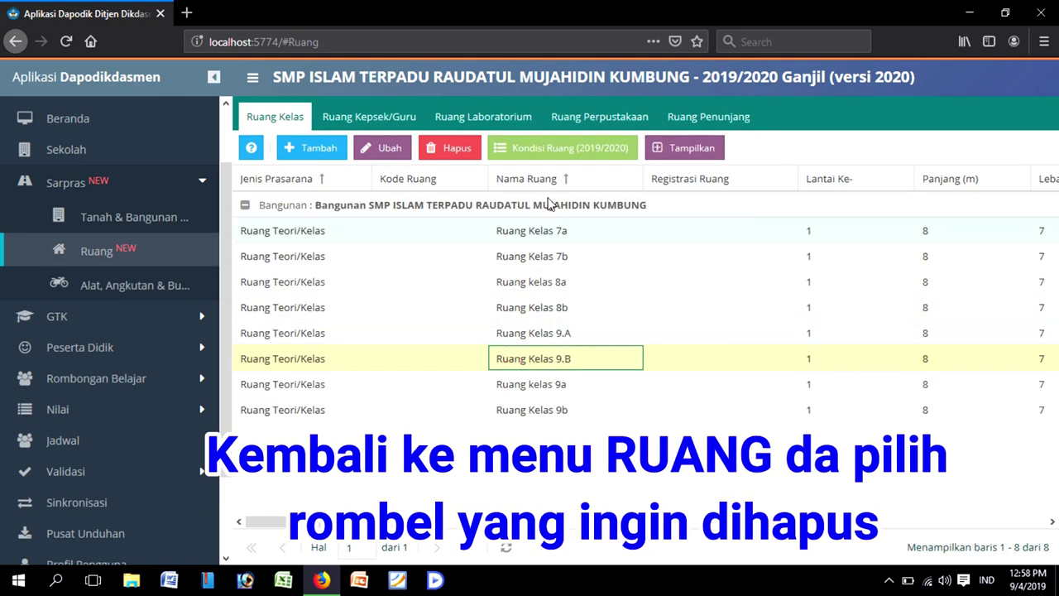
left_click(454, 148)
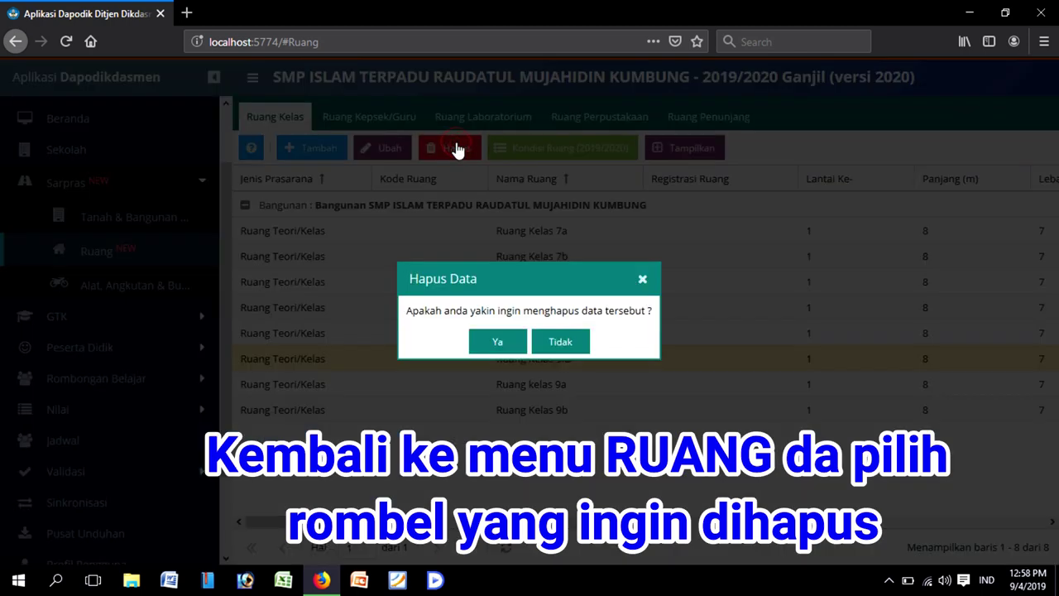
left_click(497, 342)
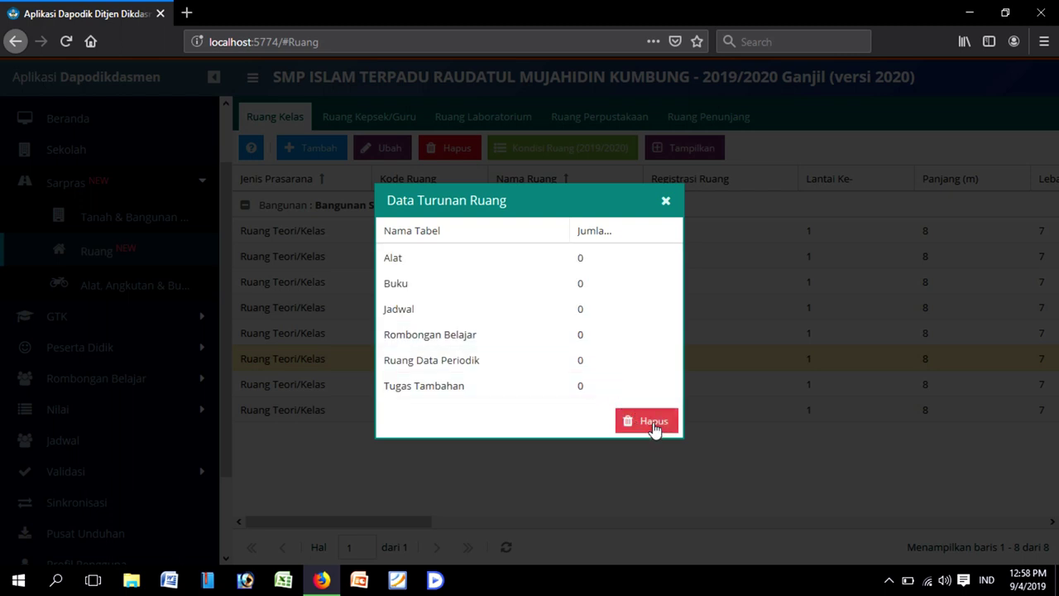
left_click(647, 421)
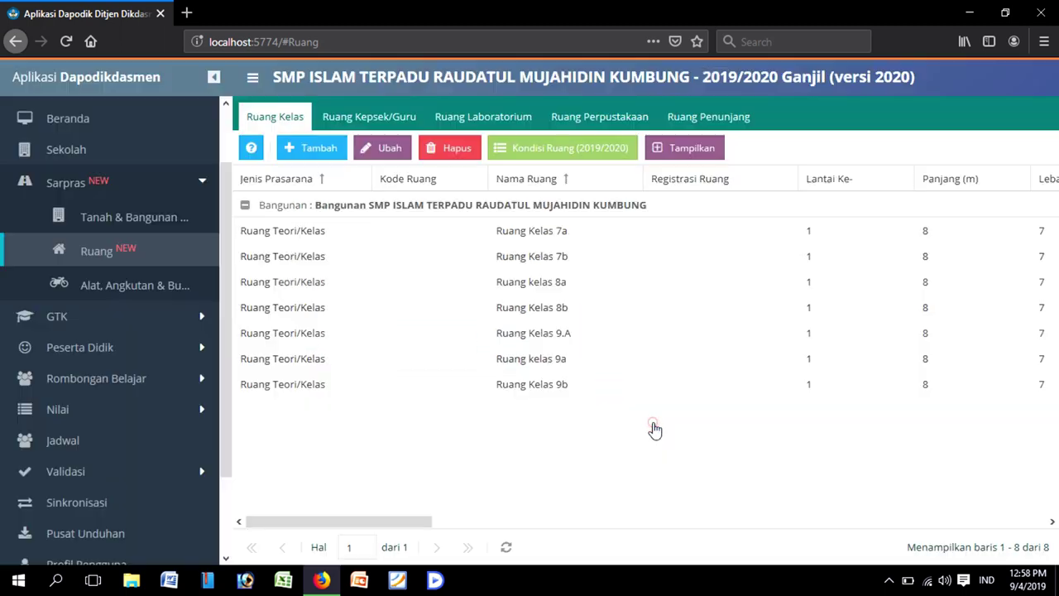
- Delete Ruang Kelas 9.A from the classroom list, confirming the deletion in the Data Turunan Ruang window as well
left_click(574, 339)
left_click(467, 151)
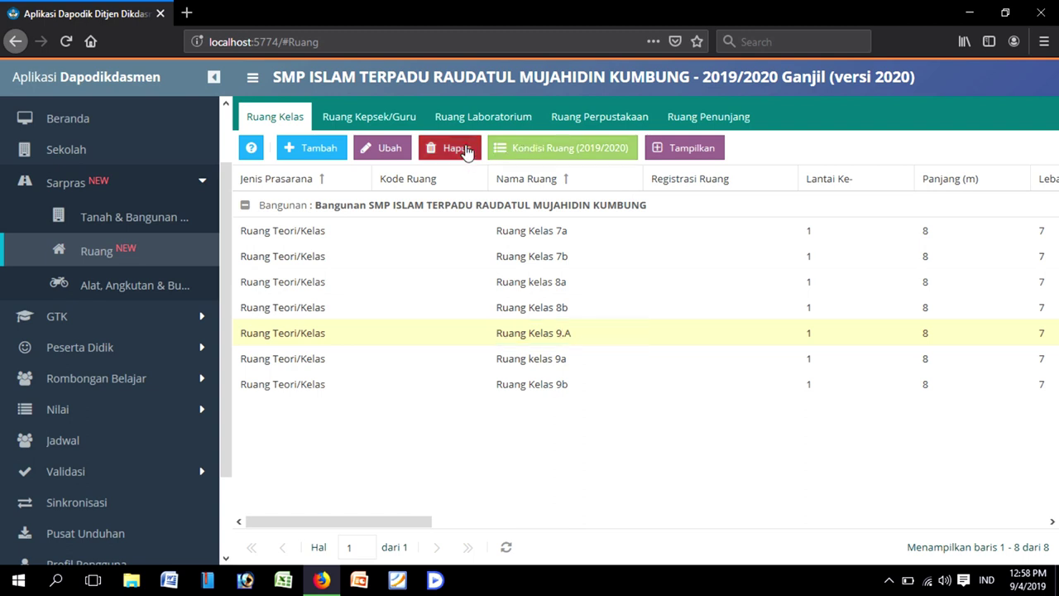
left_click(498, 340)
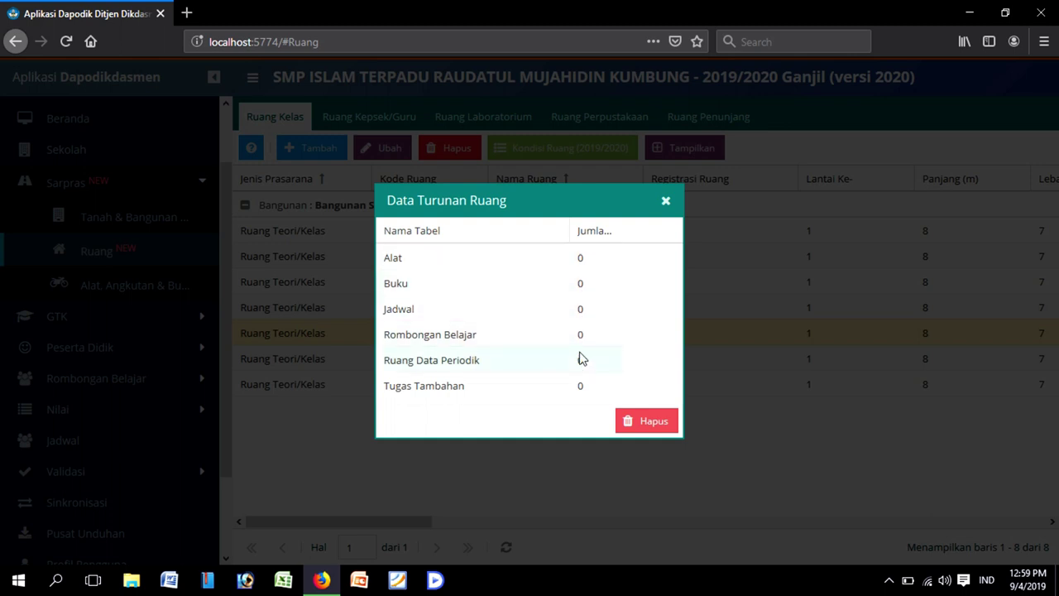
left_click(654, 421)
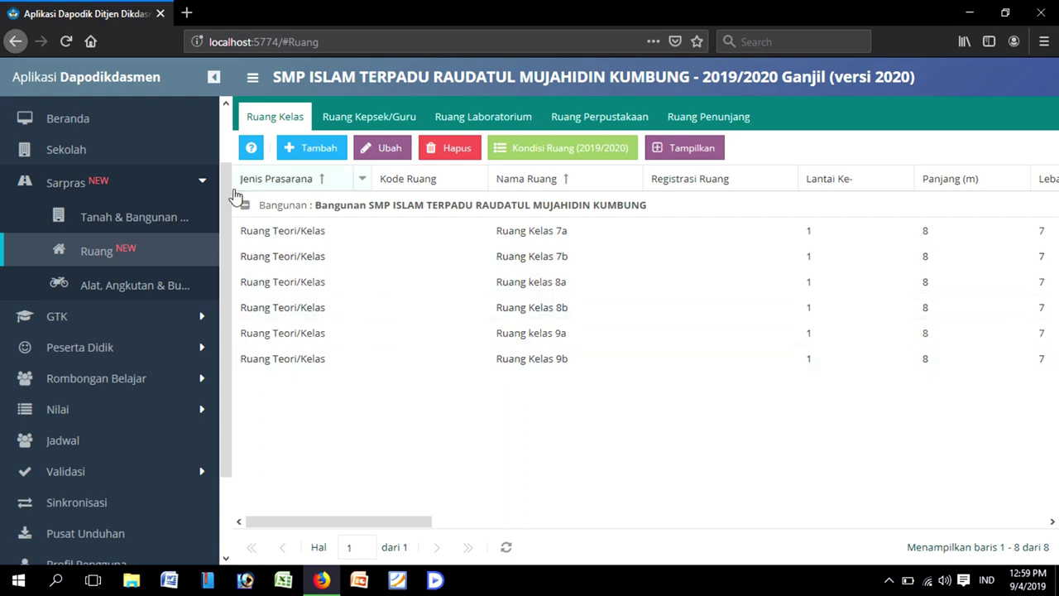
- Reload the Ruang page and close the Dapodik 2020 welcome notice
left_click_drag(228, 183, 229, 112)
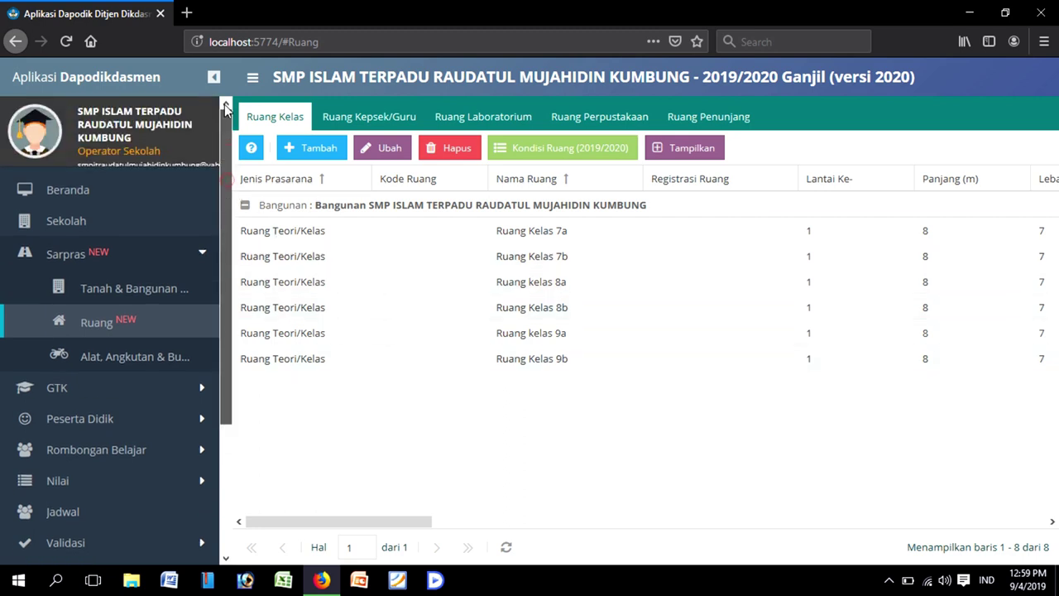
left_click(77, 46)
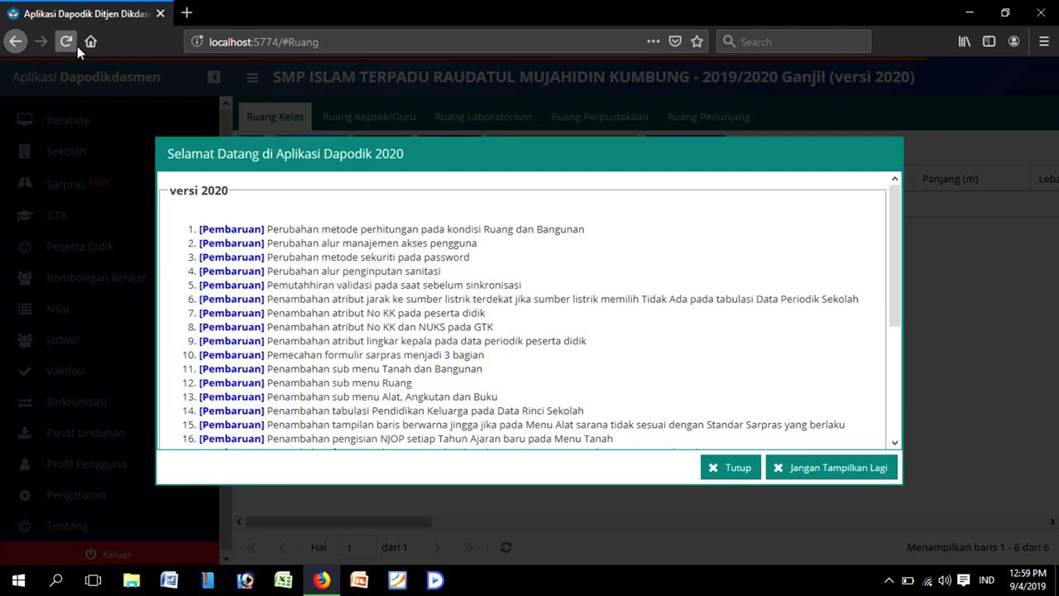
left_click(732, 467)
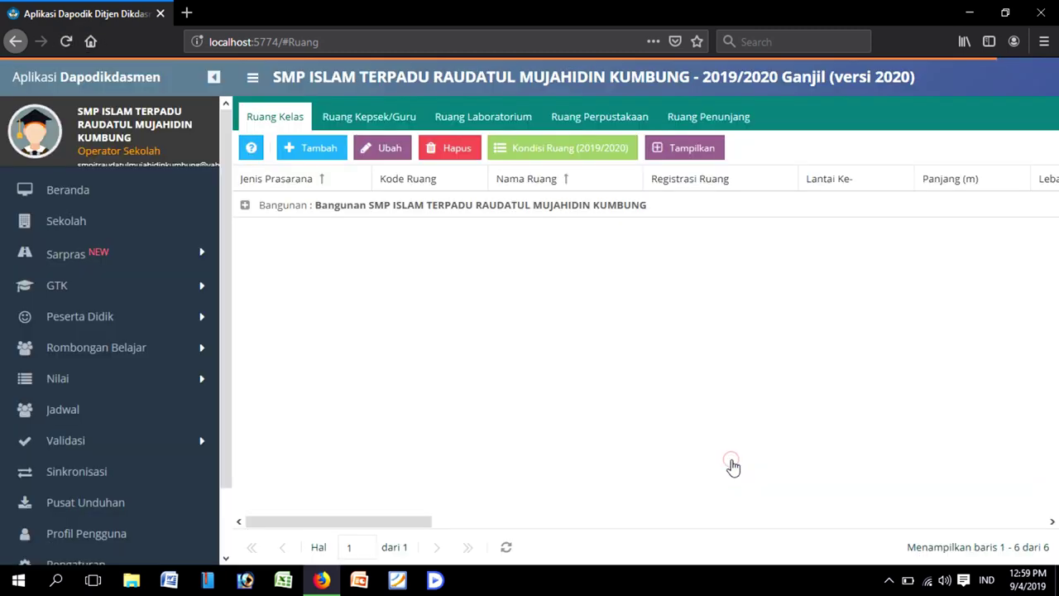